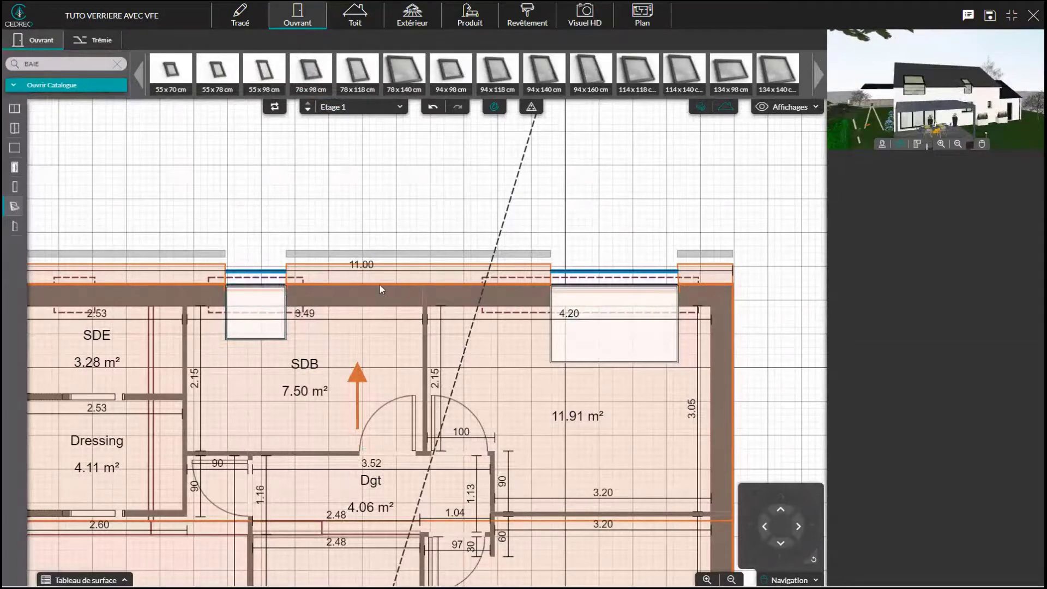
# Step: Set the overhang to 0 cm on the gable roof's edge segments along the upper exterior wall
pyautogui.click(355, 20)
pyautogui.click(408, 284)
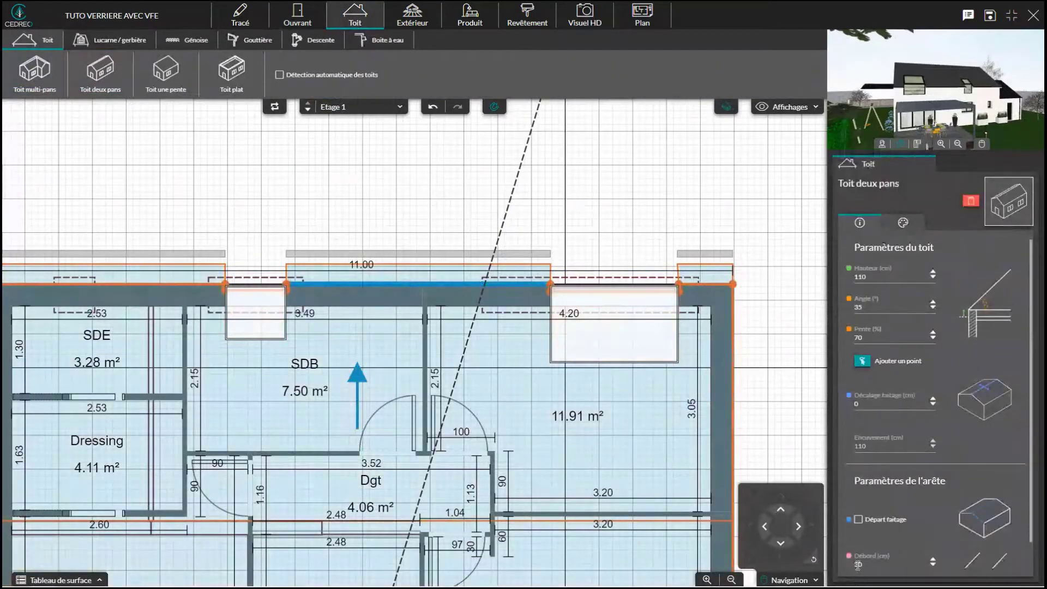
pyautogui.write('30')
pyautogui.press('Return')
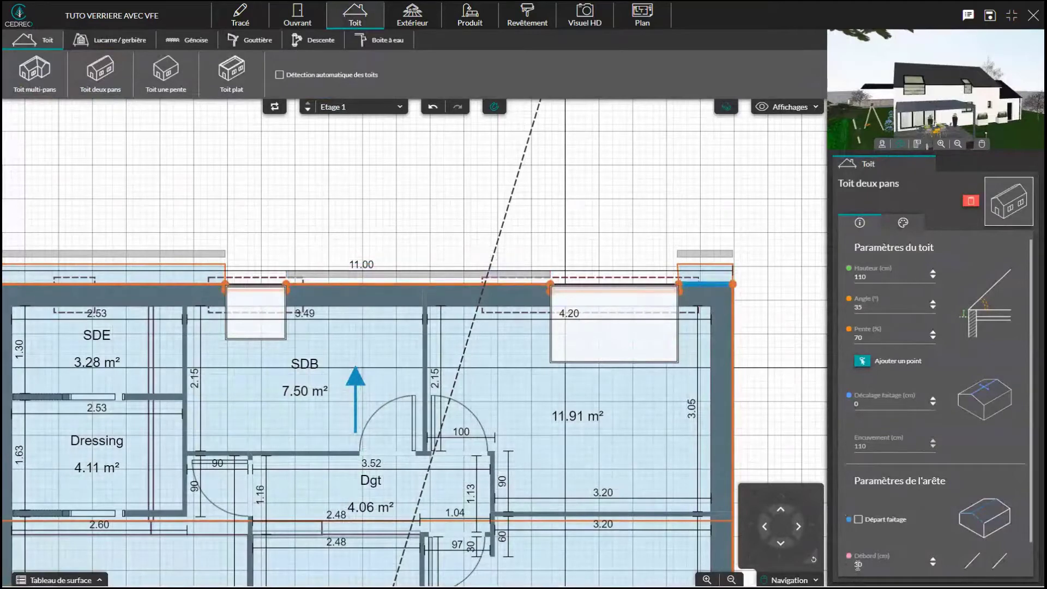
pyautogui.click(137, 285)
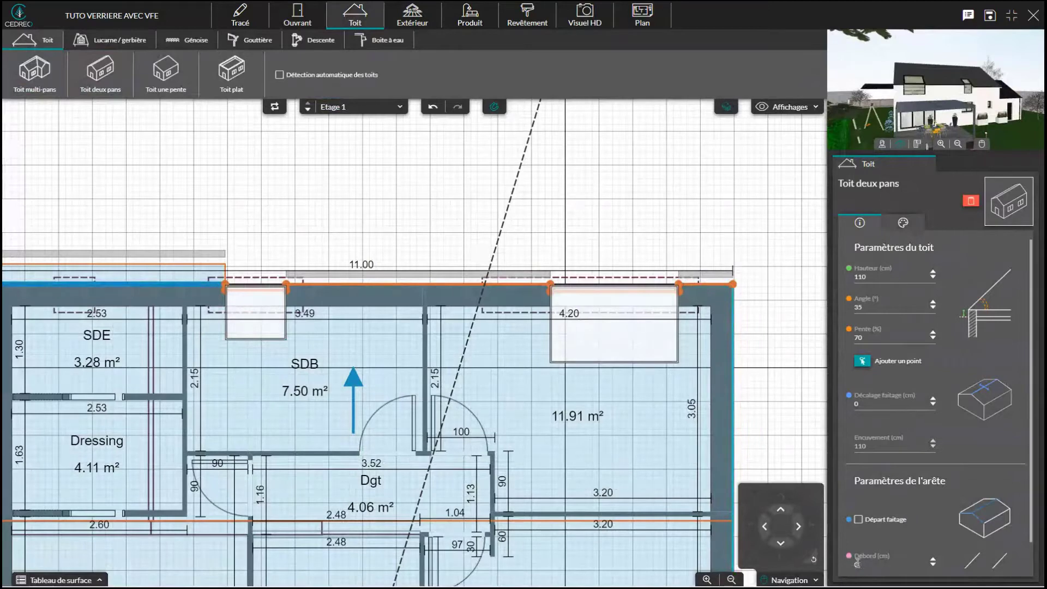
pyautogui.click(132, 278)
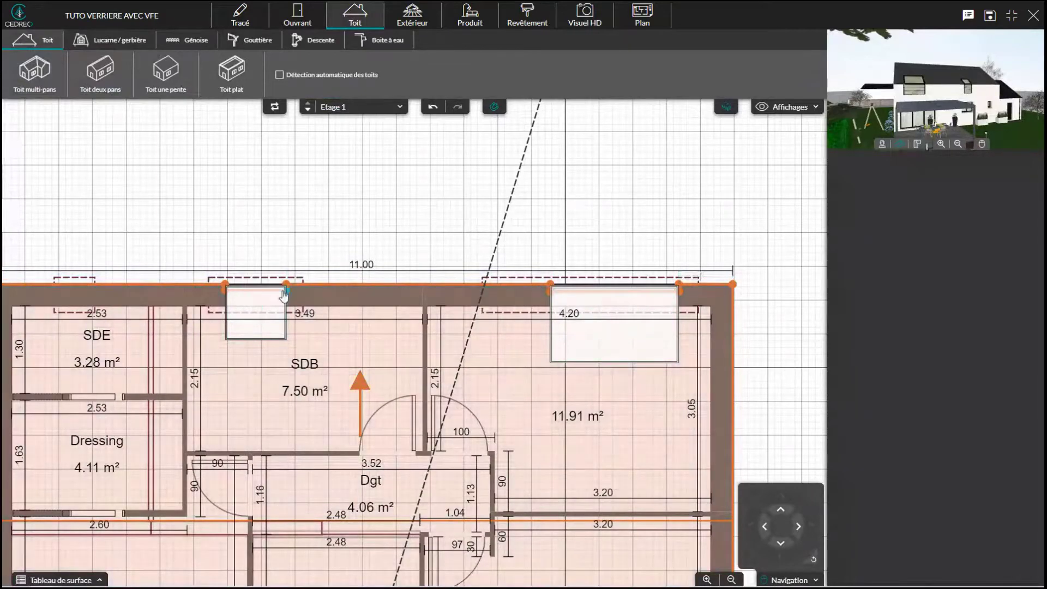
# Step: Delete the four roof outline points forming the notch at the SDB window so the roof edge runs straight there
pyautogui.click(271, 300)
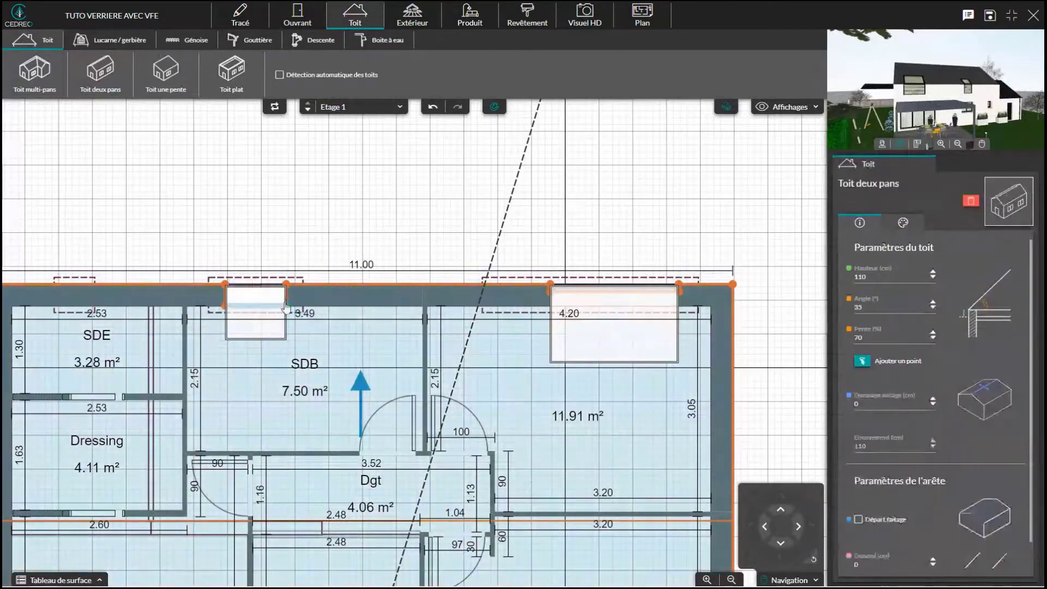
pyautogui.click(286, 306)
pyautogui.click(859, 504)
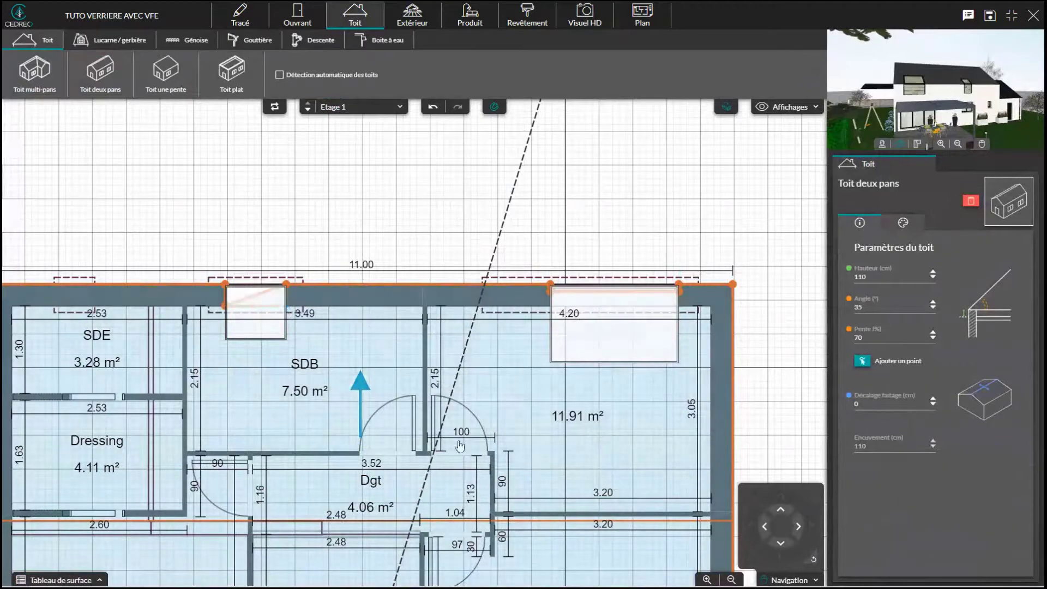
pyautogui.click(224, 306)
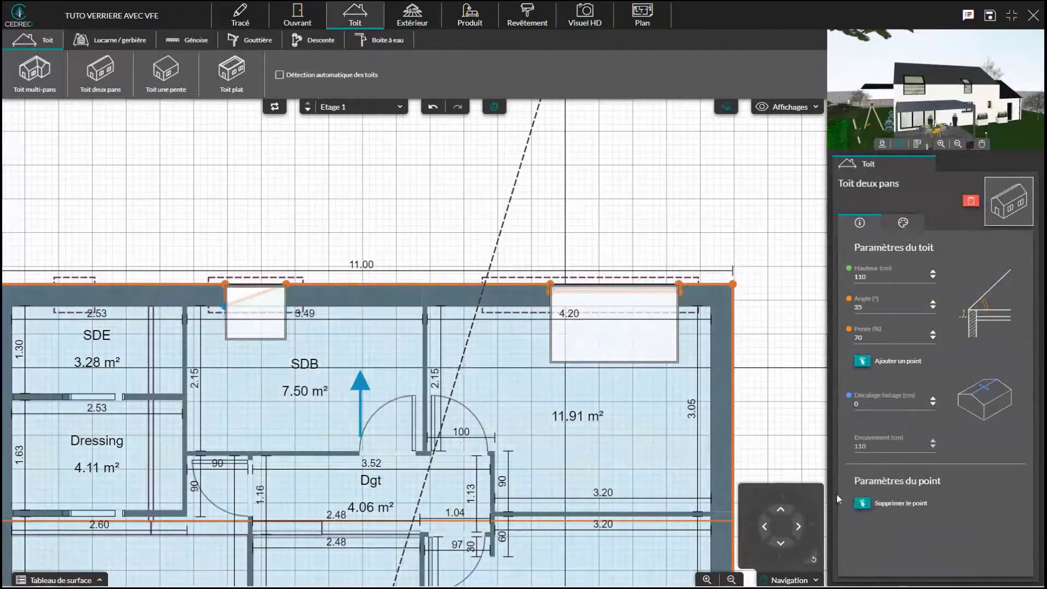
pyautogui.click(861, 503)
pyautogui.click(287, 285)
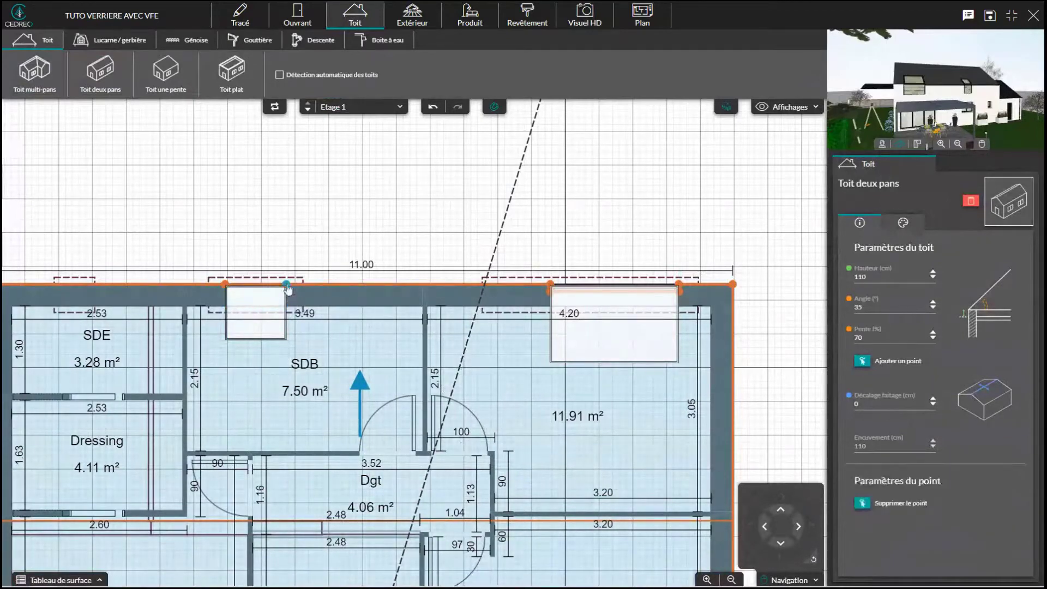
pyautogui.click(861, 504)
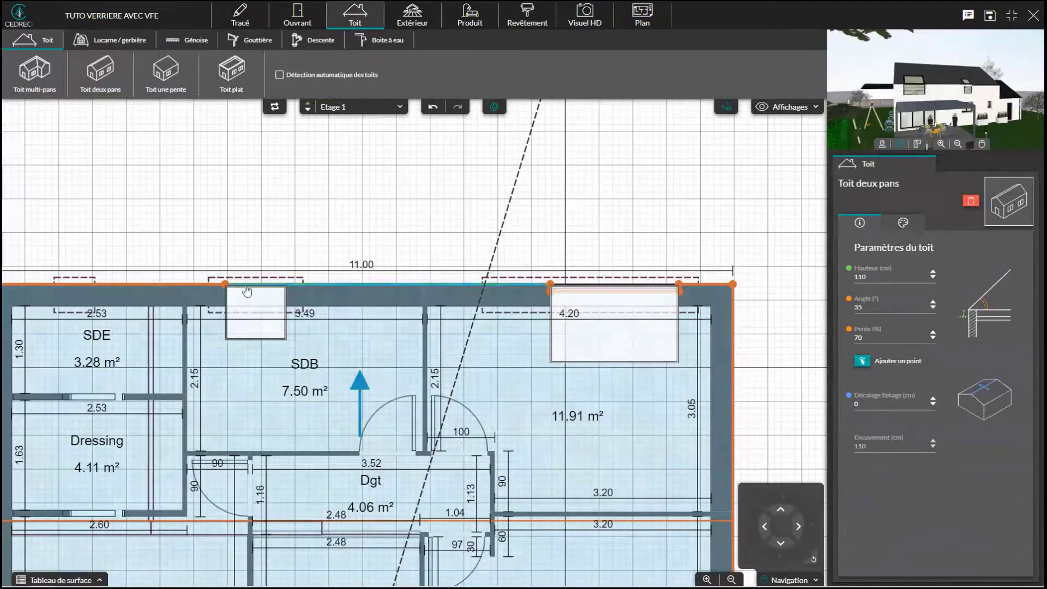
pyautogui.click(225, 284)
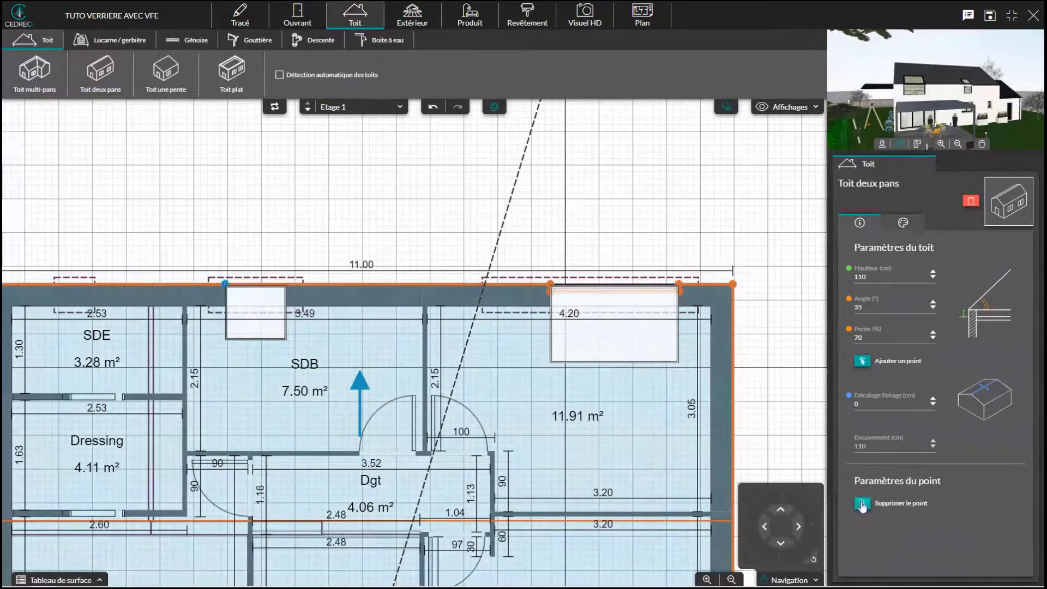
pyautogui.click(861, 504)
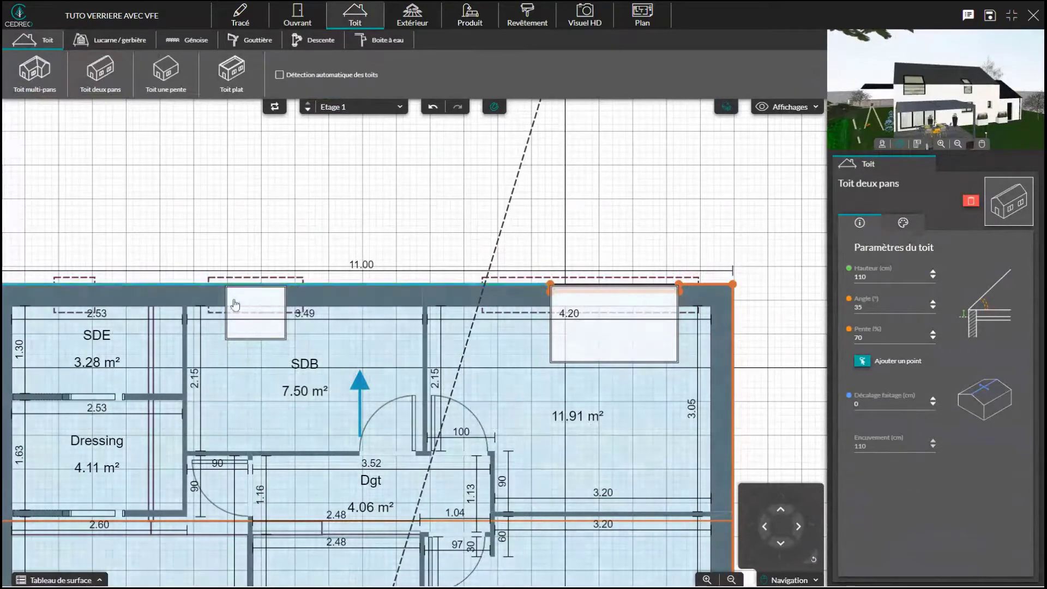
# Step: Delete the 90 x 98 cm roof window above the SDB fixed bay
pyautogui.click(299, 25)
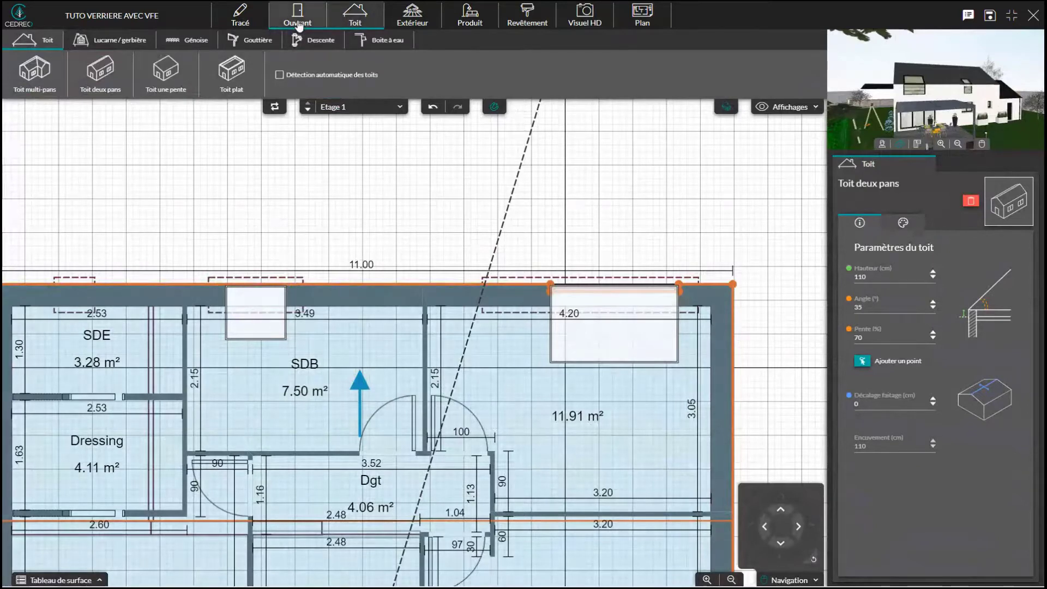
pyautogui.click(256, 306)
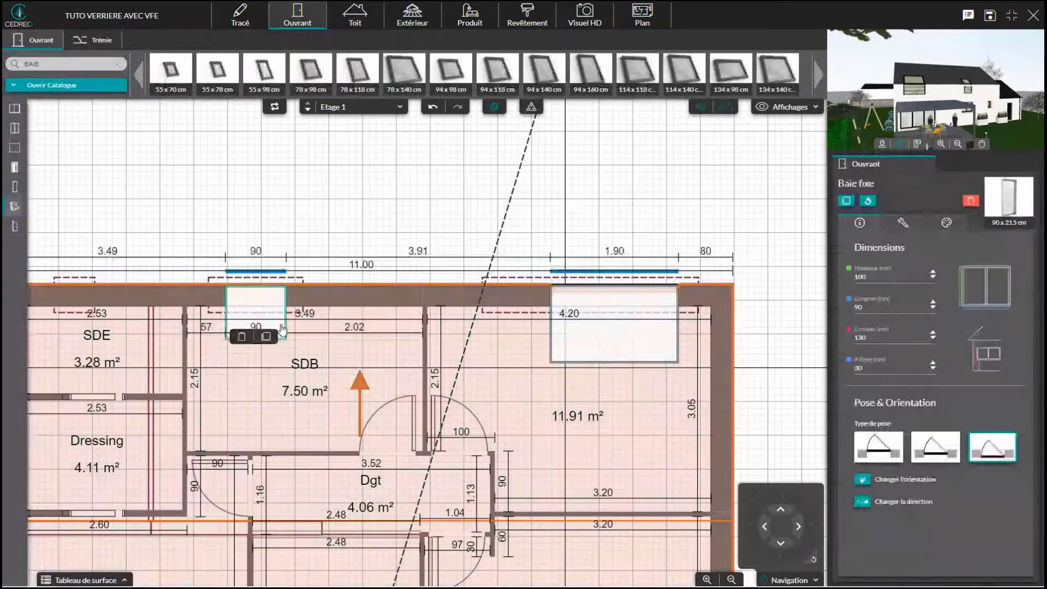
pyautogui.click(266, 336)
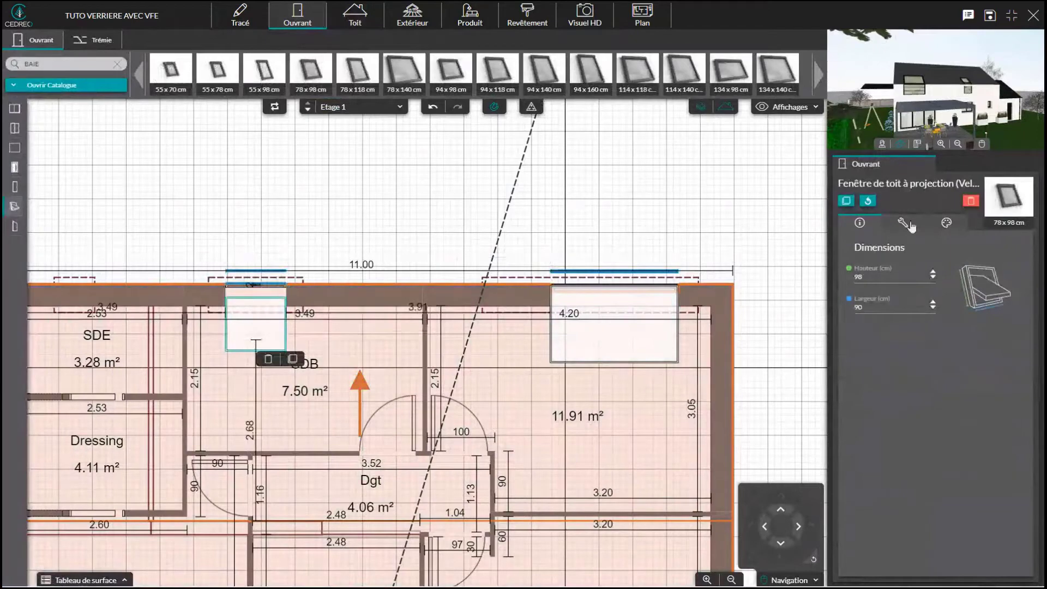
pyautogui.click(271, 329)
pyautogui.click(268, 359)
# Step: Set the SDB fixed bay's height to 215 cm and sill to 0 cm, using the first, recessed installation type
pyautogui.click(264, 297)
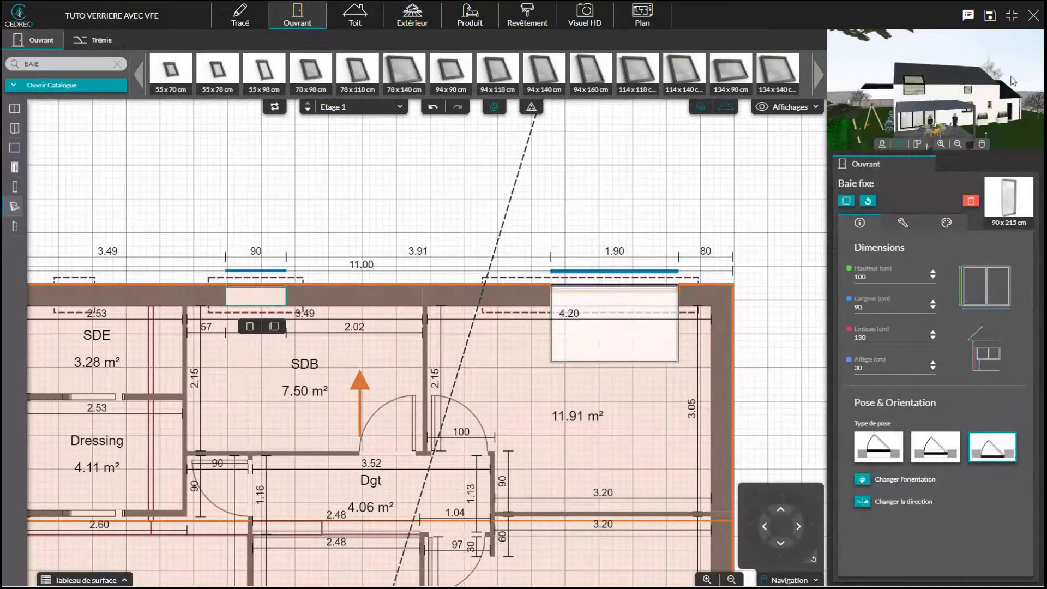
pyautogui.scroll(5, 1012, 79)
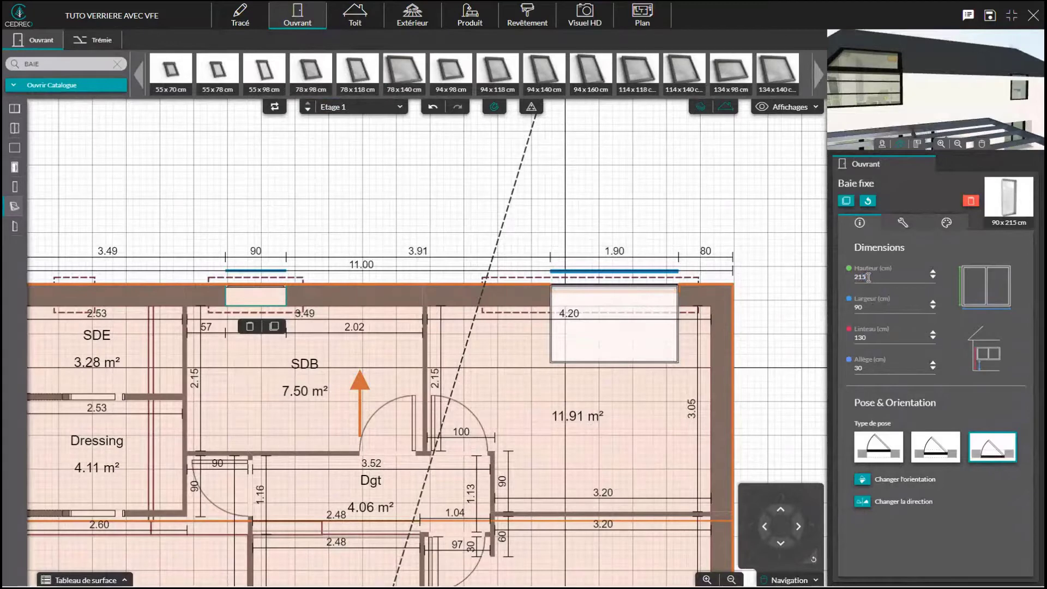
pyautogui.moveTo(860, 369); pyautogui.dragTo(854, 371)
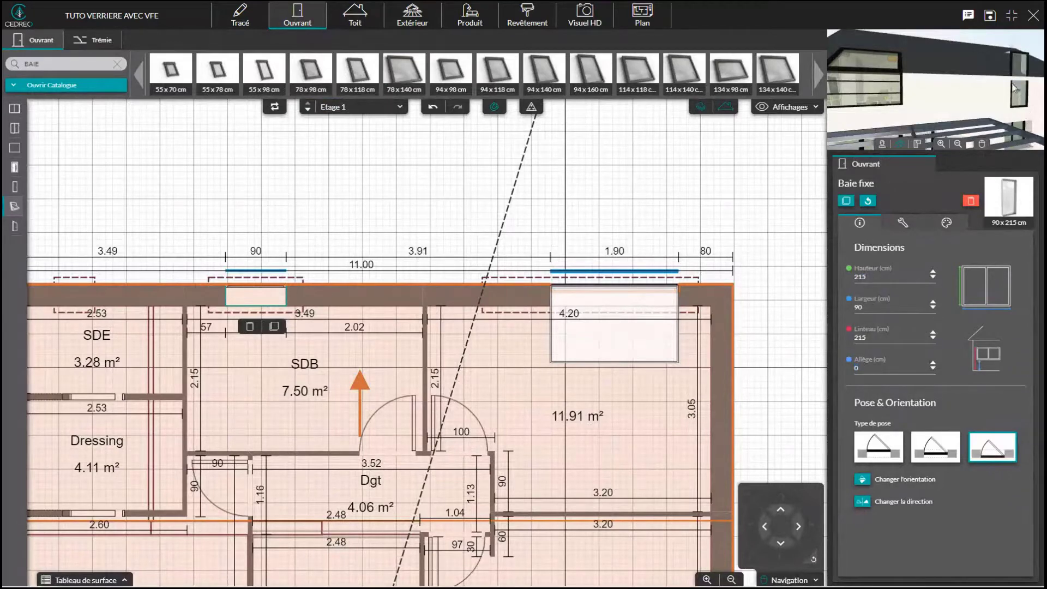
pyautogui.scroll(-3, 1013, 89)
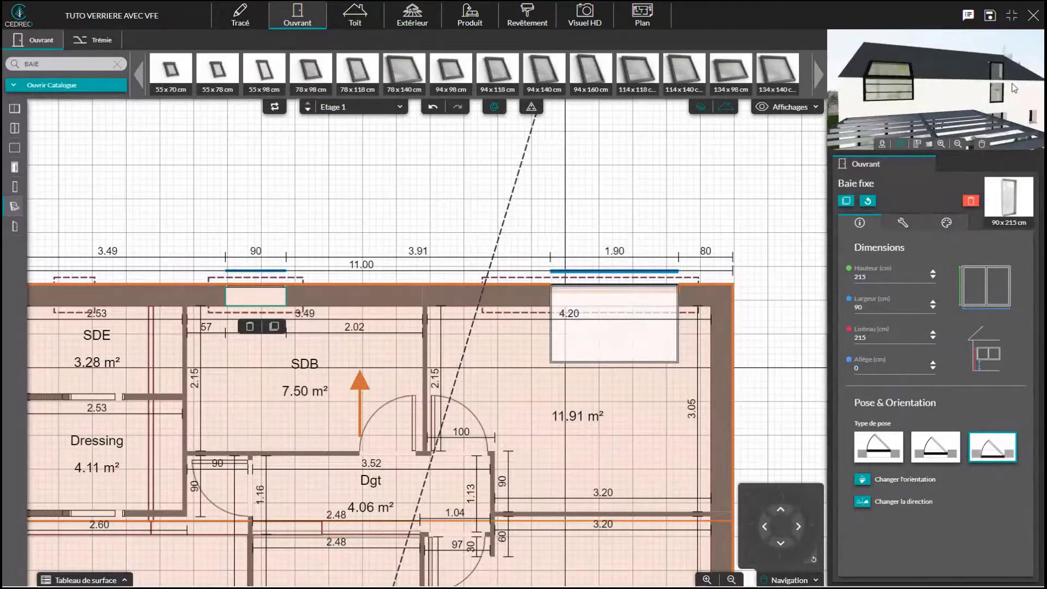
pyautogui.click(885, 452)
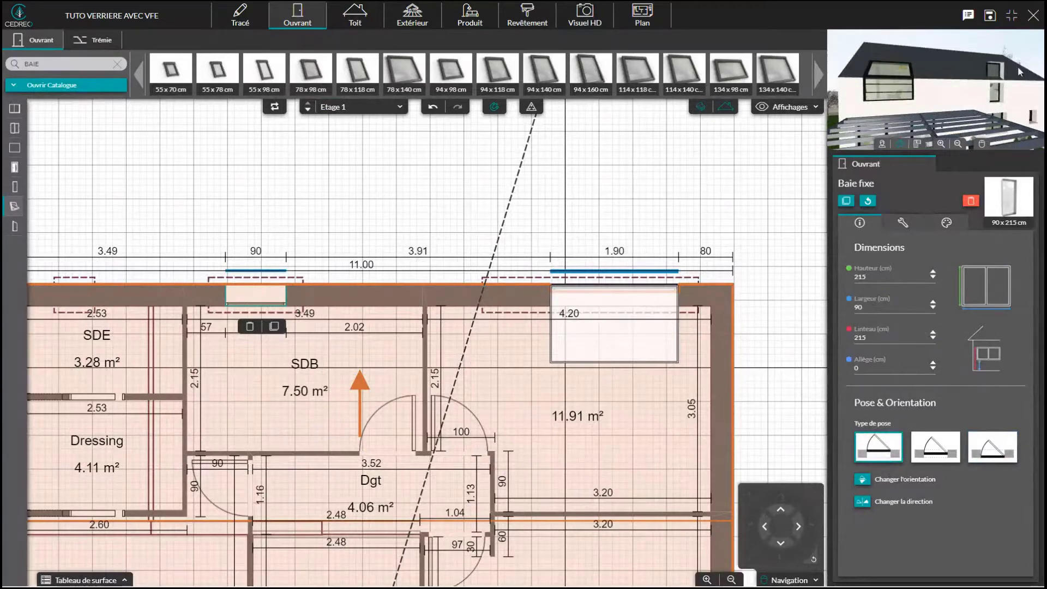
# Step: Examine in 3D how the tall recessed SDB bay cuts through the wall and roof
pyautogui.moveTo(1010, 73); pyautogui.dragTo(1003, 75)
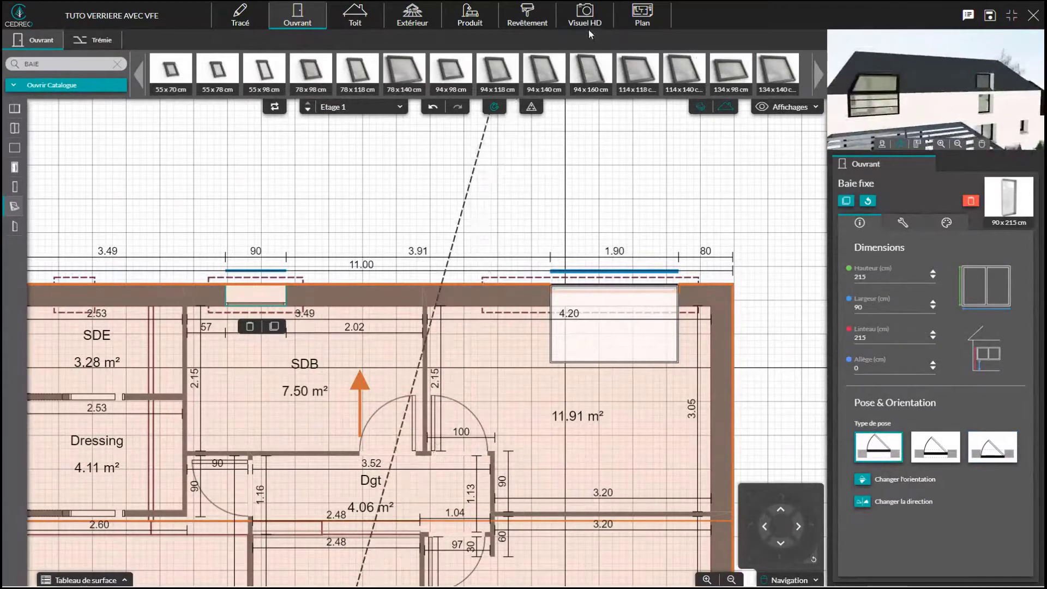
pyautogui.click(536, 23)
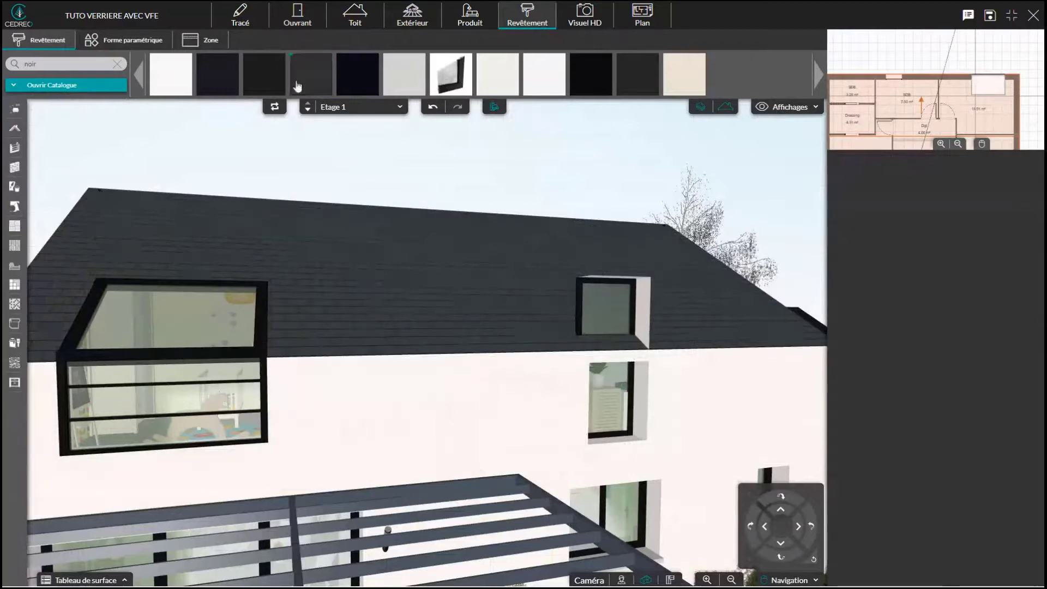
pyautogui.click(299, 19)
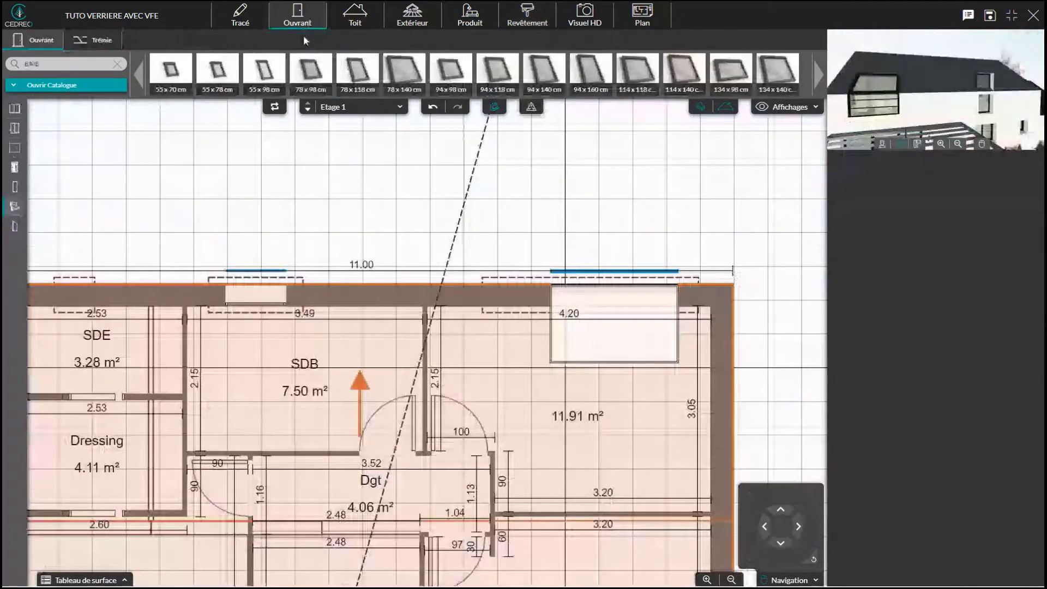
pyautogui.click(267, 301)
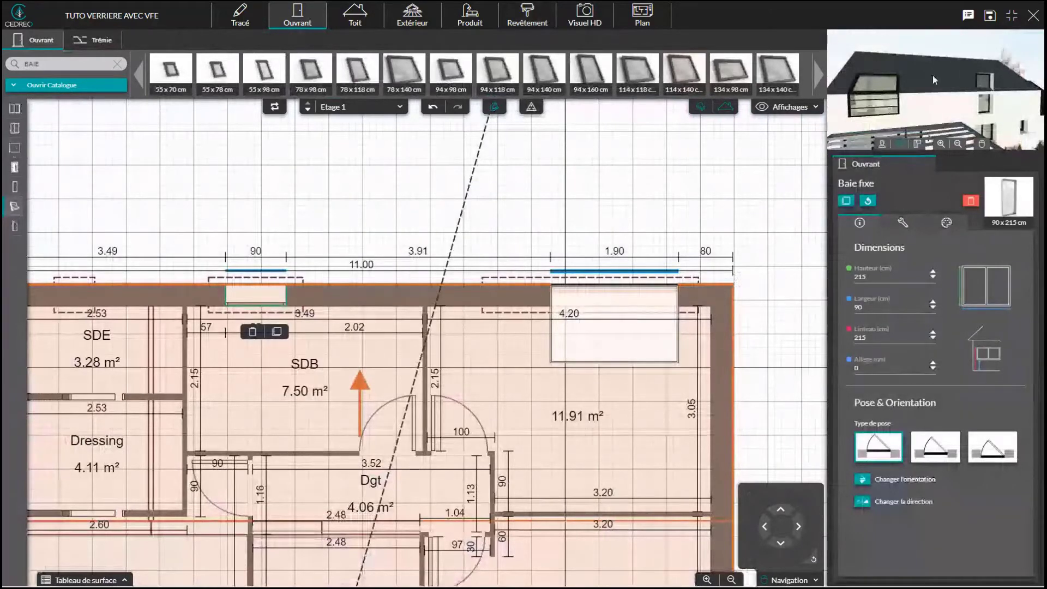
pyautogui.moveTo(934, 80); pyautogui.dragTo(900, 94)
pyautogui.moveTo(900, 94); pyautogui.dragTo(894, 96, button='right')
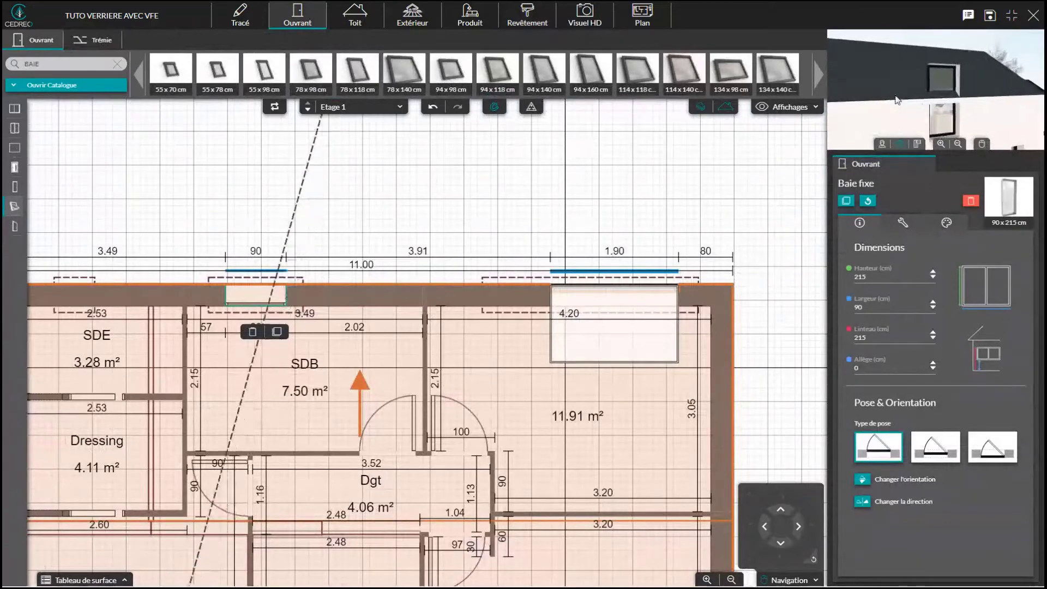
pyautogui.scroll(1, 894, 97)
pyautogui.moveTo(935, 101); pyautogui.dragTo(935, 94)
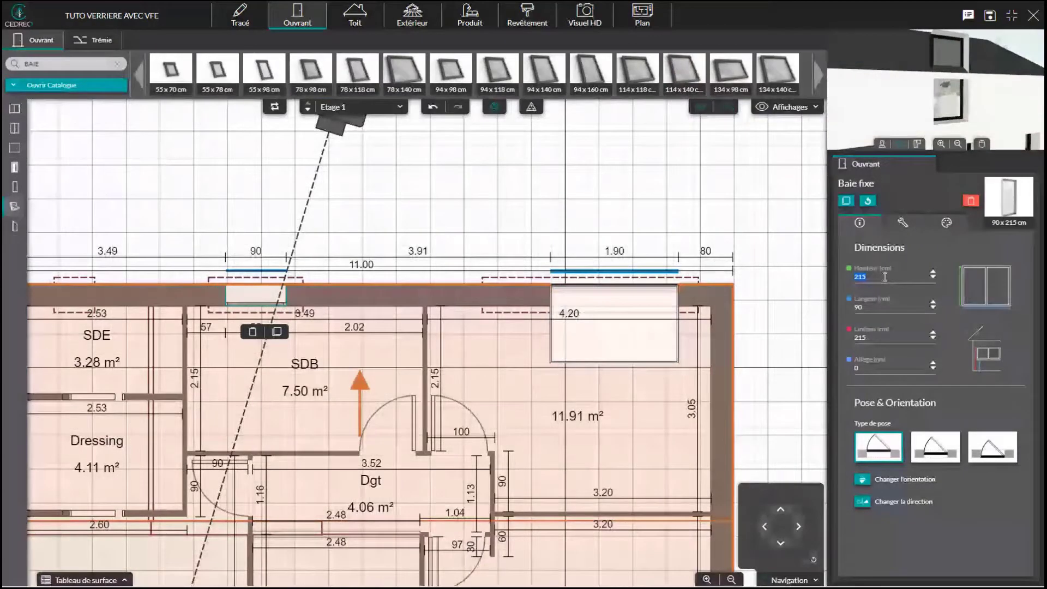
# Step: Set the SDB bay's height to 100 cm and sill to 30 cm, using the third installation type, flush with the outer wall face
pyautogui.write('6')
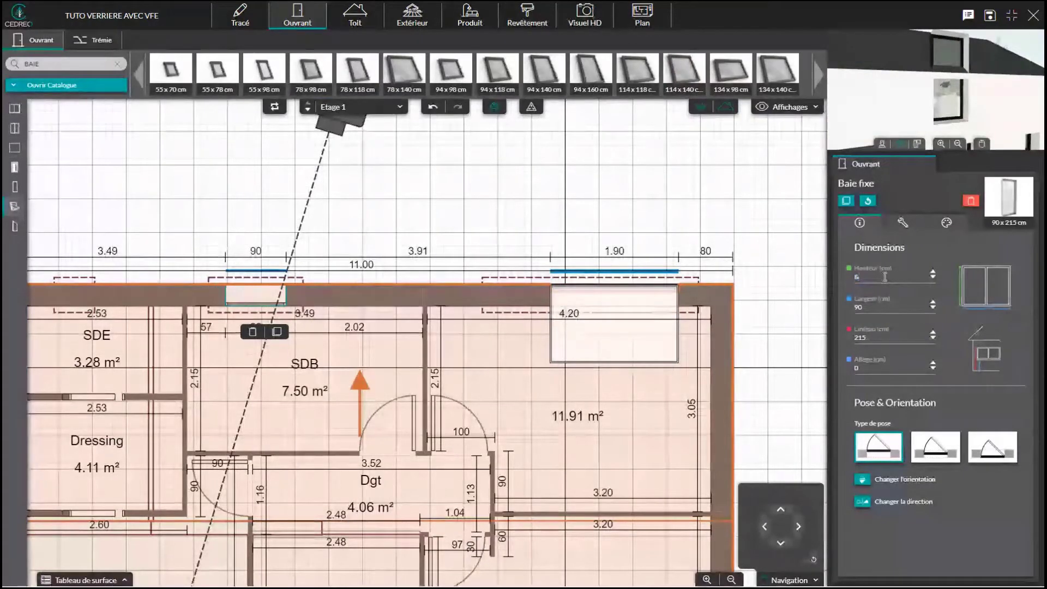
pyautogui.press('BackSpace')
pyautogui.write('100')
pyautogui.click(872, 371)
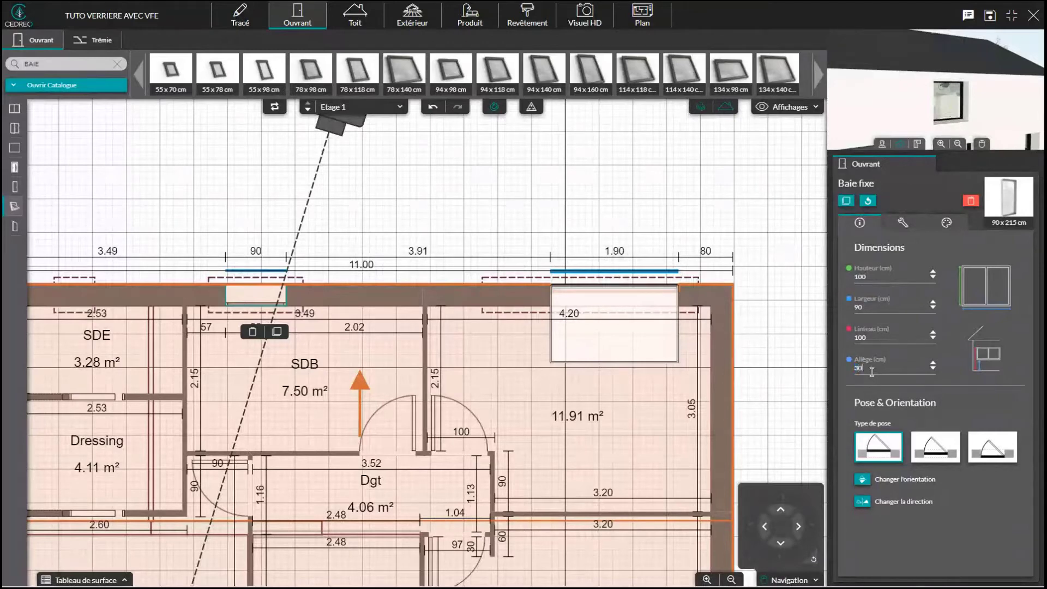
pyautogui.press('Return')
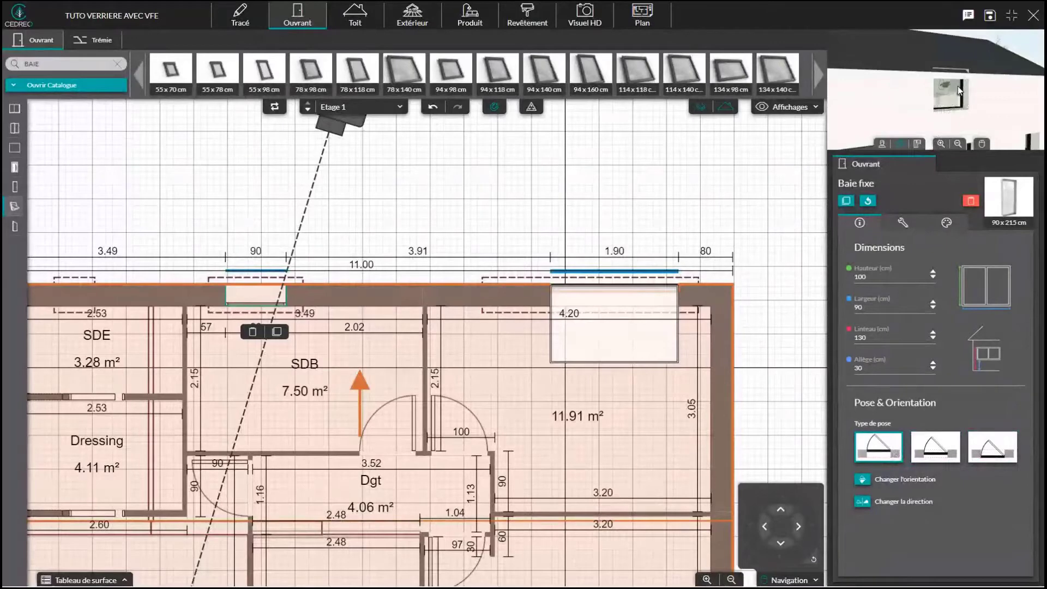
pyautogui.click(999, 453)
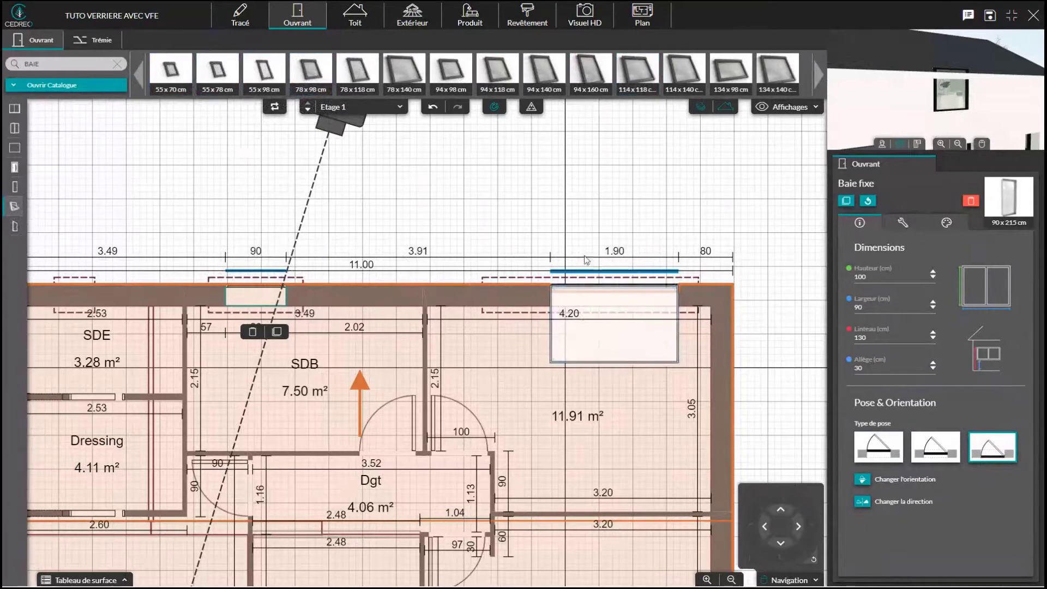
# Step: Place a 78 x 98 cm roof window above the SDB bay and set its width to 90 cm
pyautogui.click(619, 347)
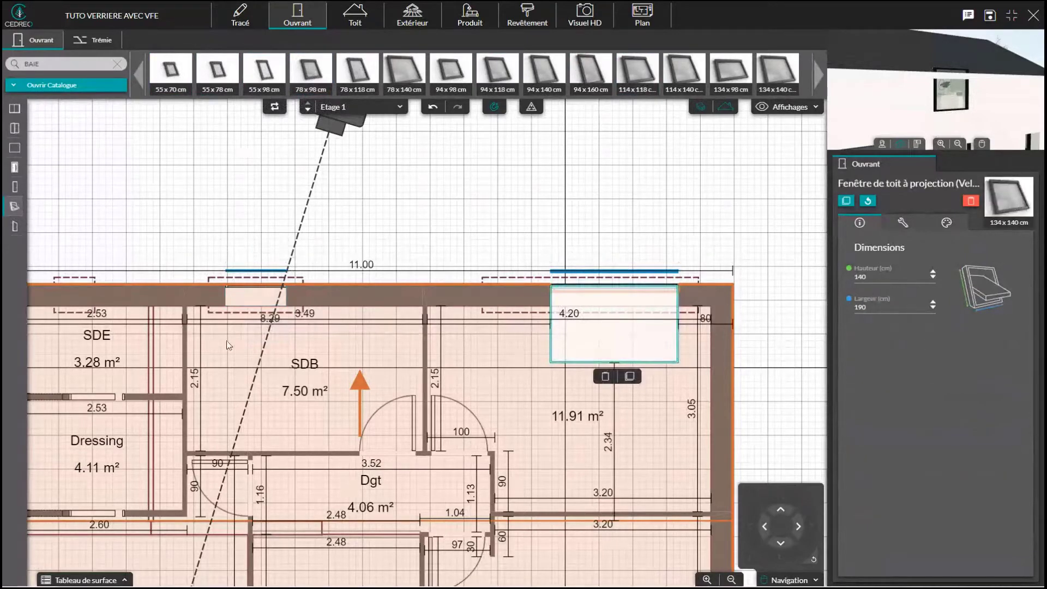
pyautogui.click(313, 74)
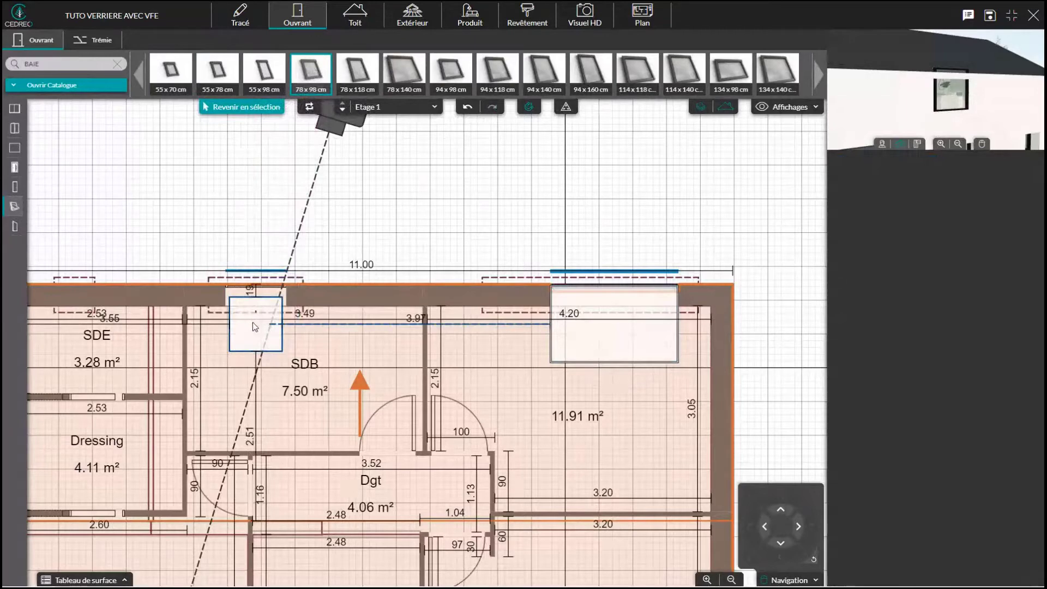
pyautogui.click(253, 327)
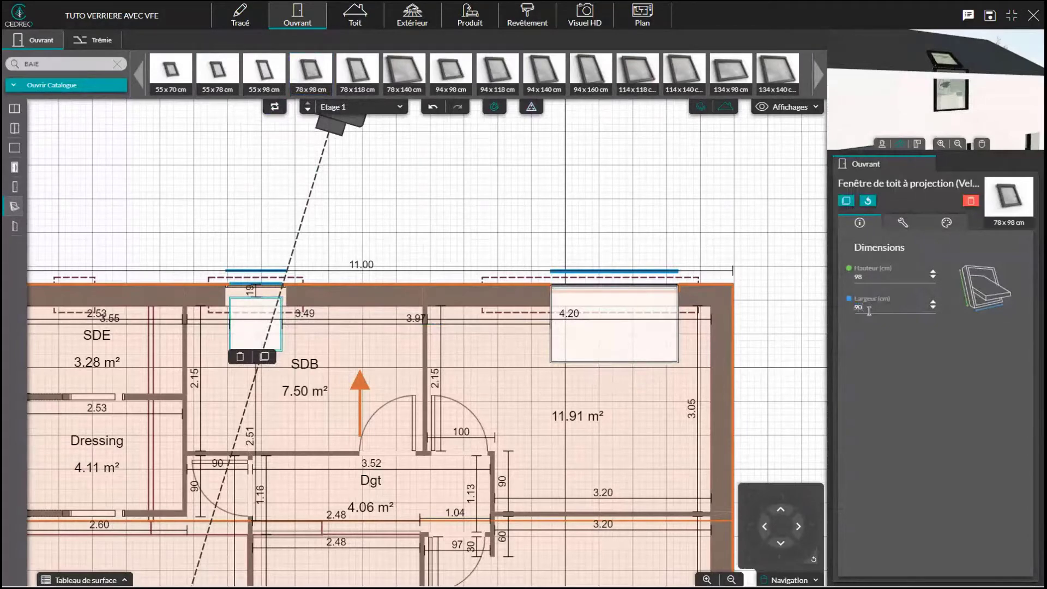
pyautogui.press('Return')
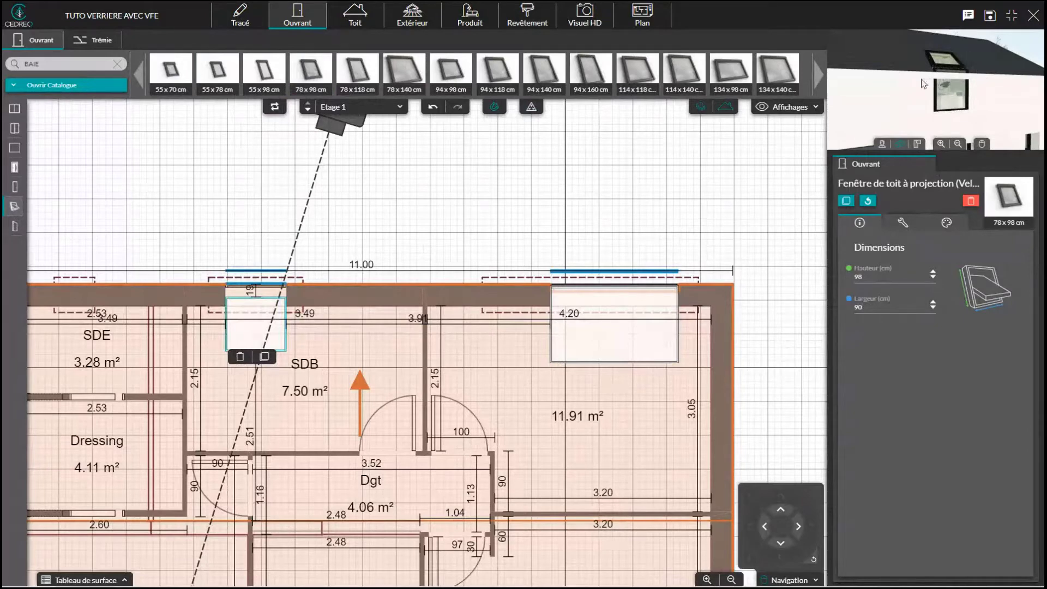
# Step: Shift the SDB roof window toward the façade to meet the fixed bay, leaving 2.66 m to the opposite partition
pyautogui.moveTo(963, 58); pyautogui.dragTo(963, 70)
pyautogui.scroll(3, 962, 59)
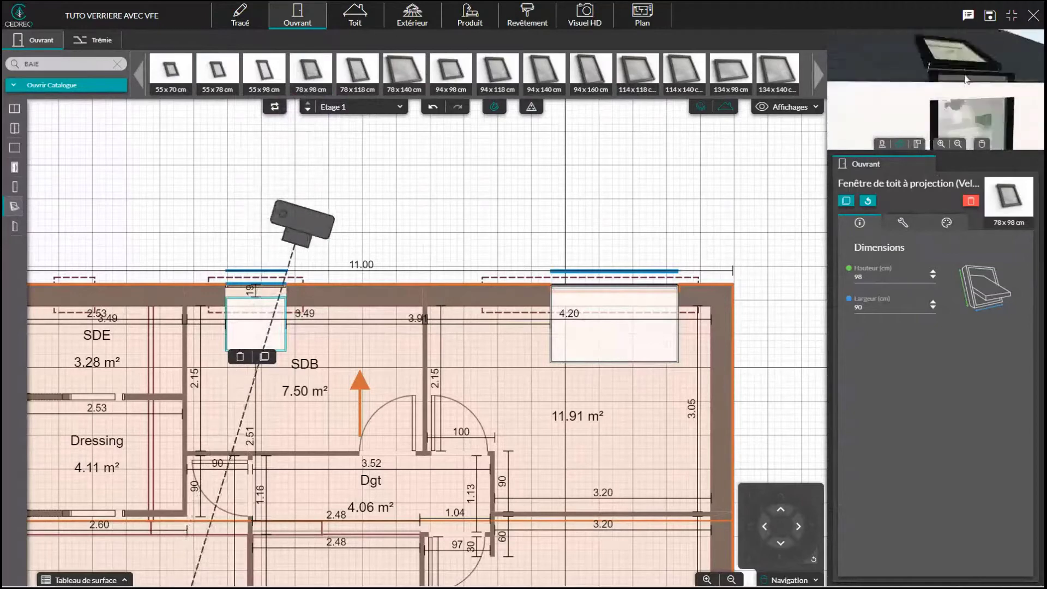
pyautogui.click(256, 330)
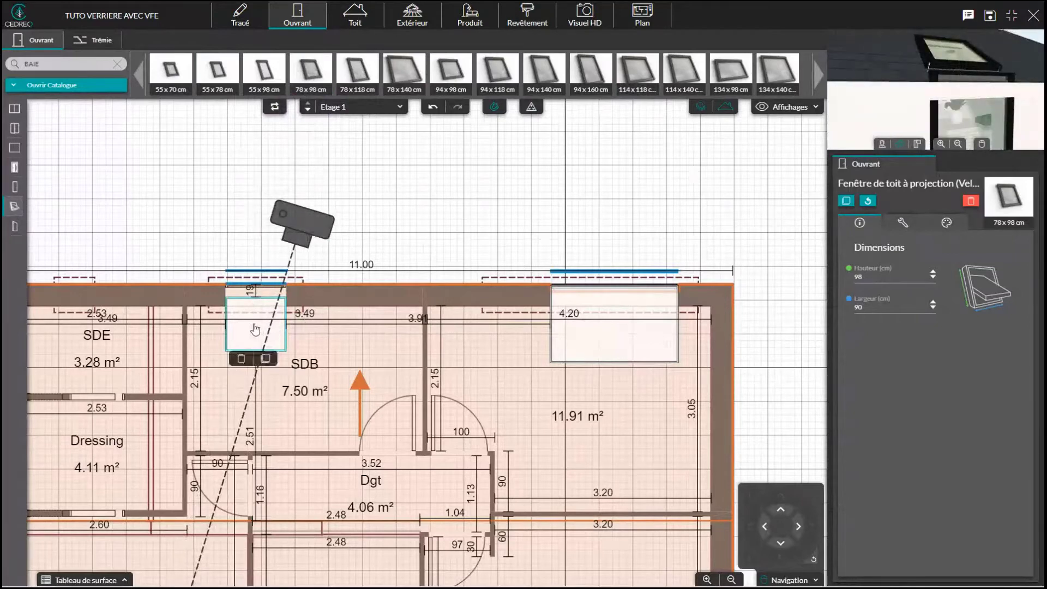
pyautogui.press('Down')
pyautogui.press('Down')
pyautogui.press('Up')
pyautogui.press('Up')
pyautogui.press('Up')
pyautogui.press('Up')
pyautogui.press('Up')
pyautogui.press('Up')
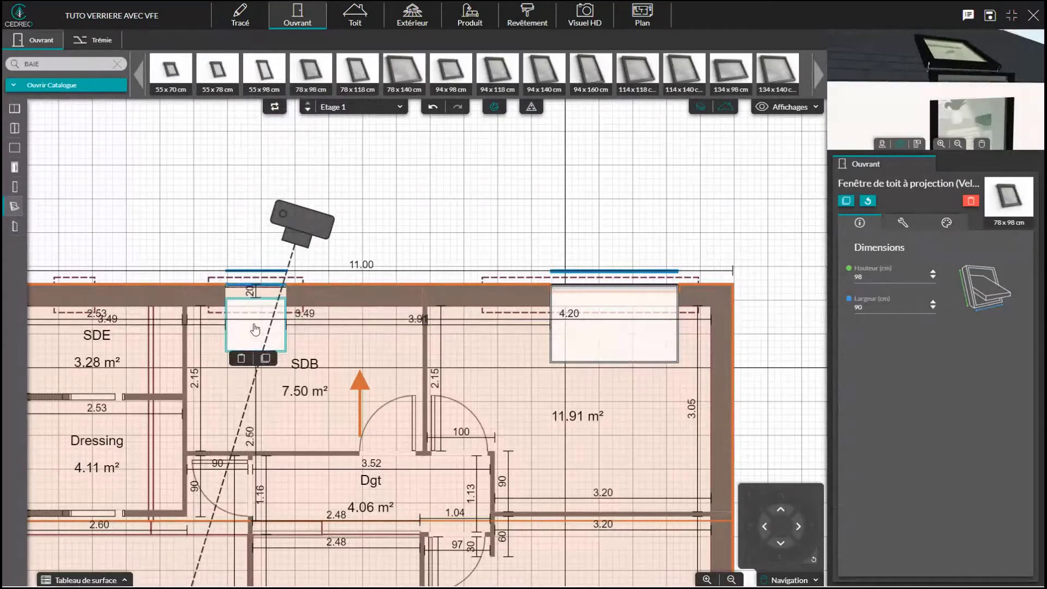
pyautogui.press('Up')
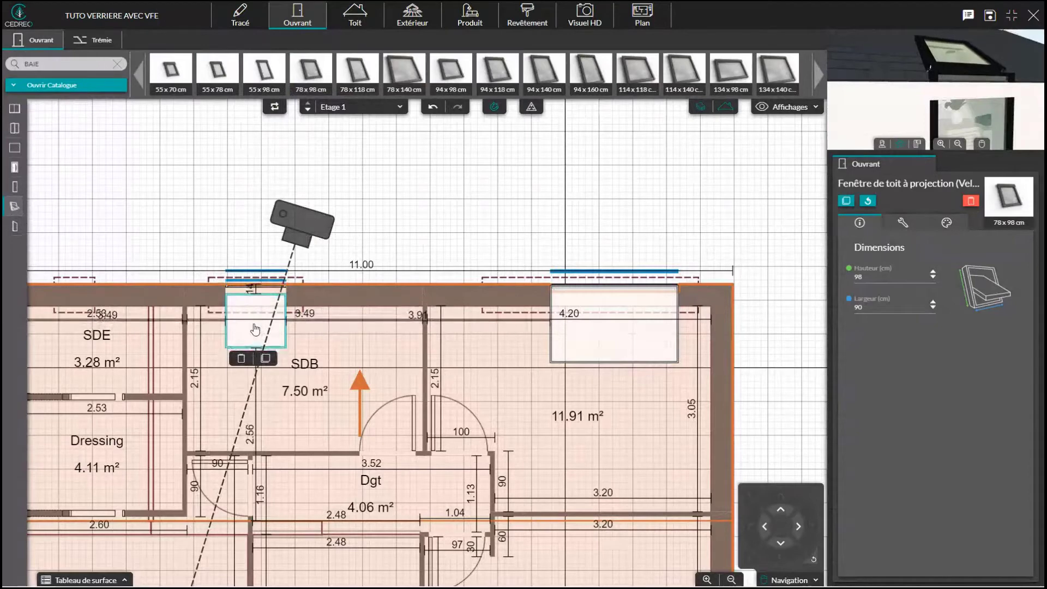
pyautogui.press('Up')
pyautogui.press('Up')
pyautogui.press('Up')
pyautogui.press('Up')
pyautogui.press('Up')
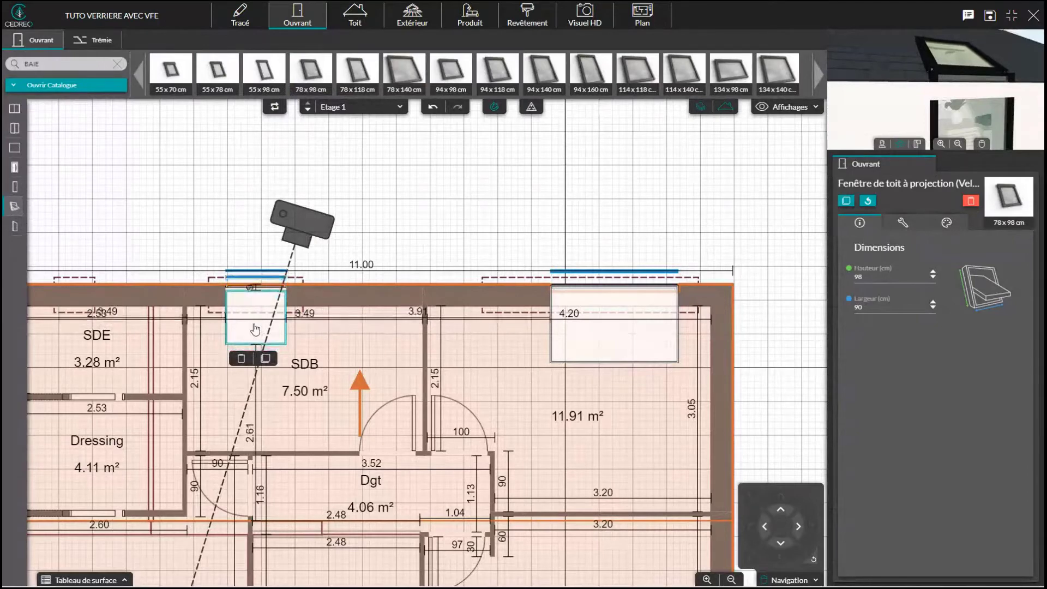
pyautogui.press('Up')
pyautogui.press('Up')
pyautogui.press('Up')
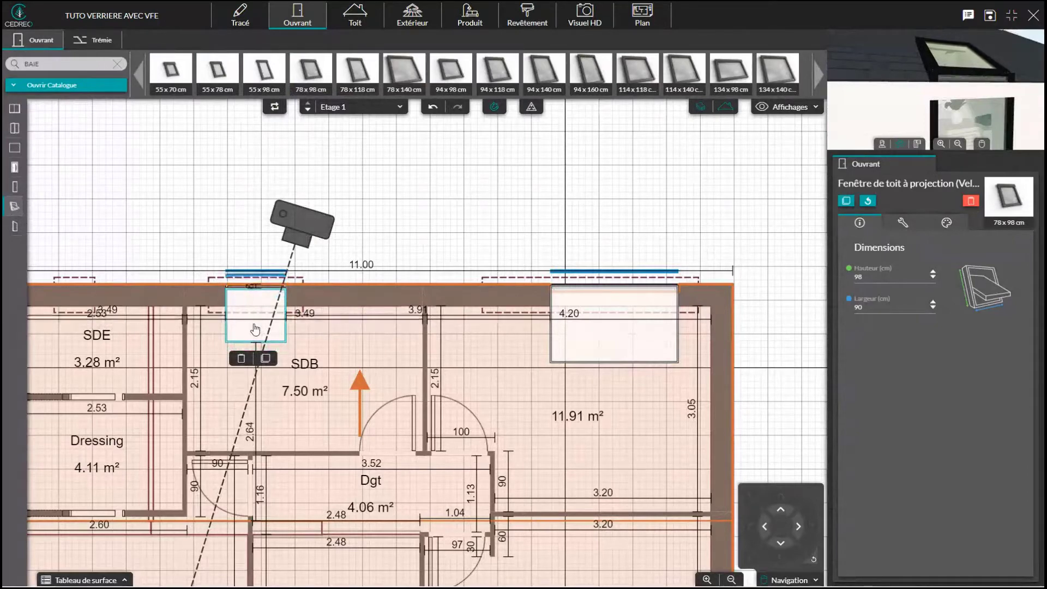
pyautogui.press('Up')
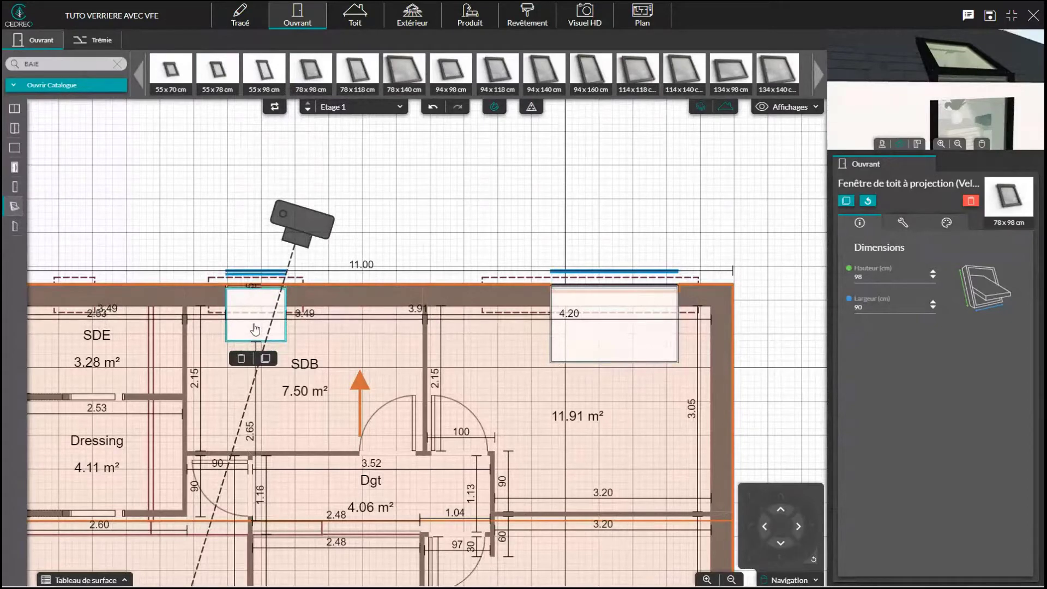
pyautogui.press('Up')
pyautogui.press('Up')
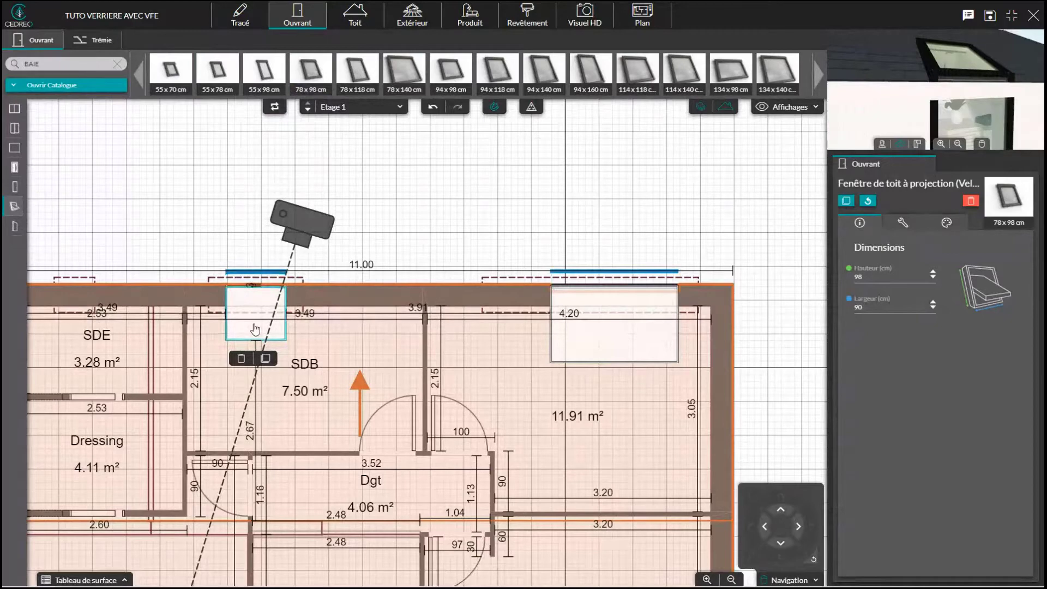
pyautogui.press('Down')
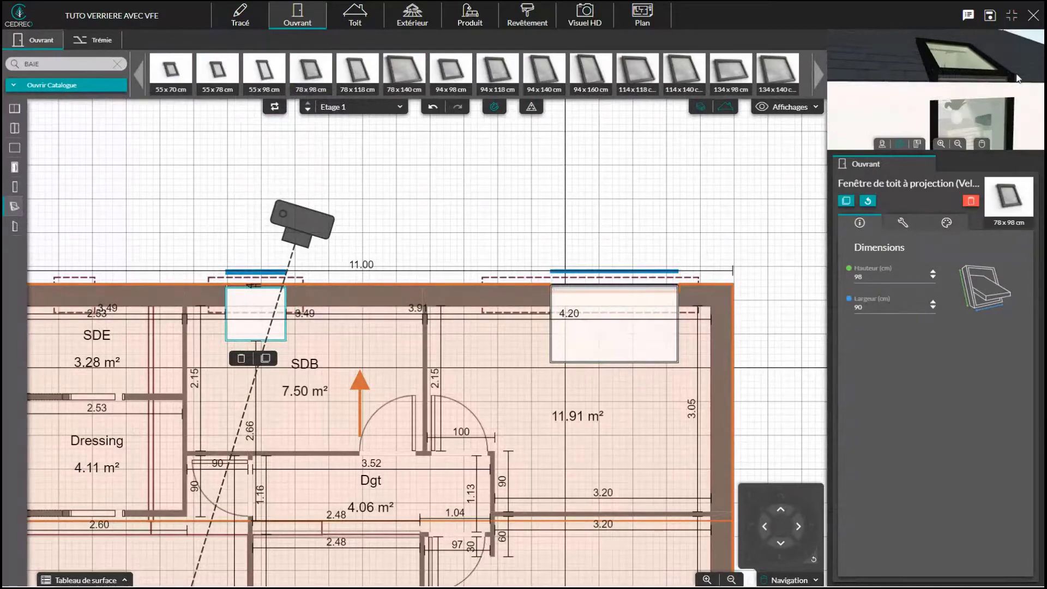
# Step: Examine in 3D how the roof window meets the SDB fixed bay at the roof edge, both close up and from farther away
pyautogui.press('Left')
pyautogui.press('Right')
pyautogui.press('Down')
pyautogui.press('Up')
pyautogui.press('Up')
pyautogui.press('Right')
pyautogui.press('Down')
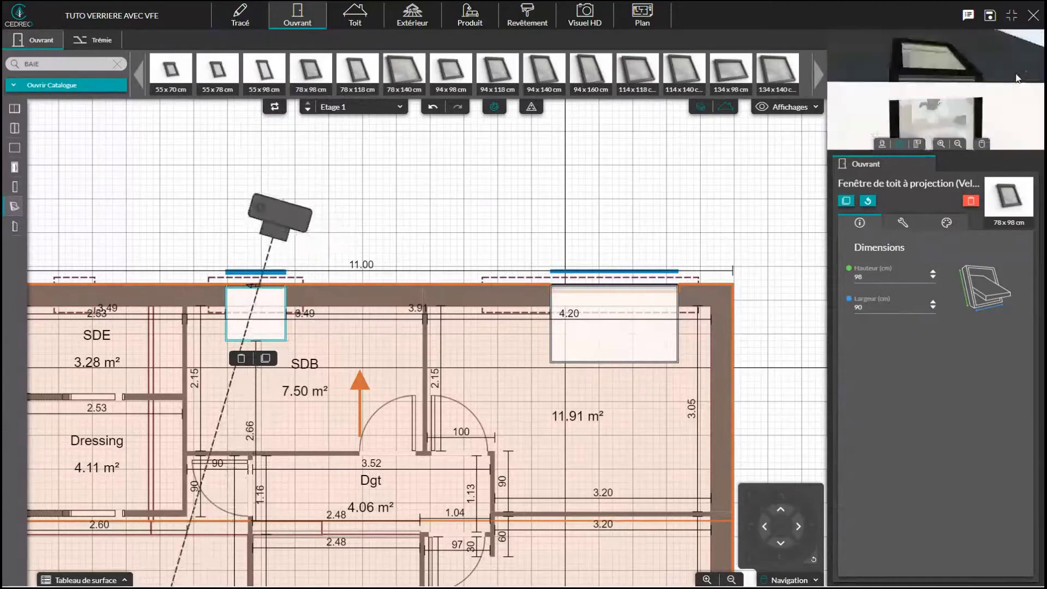
pyautogui.press('Right')
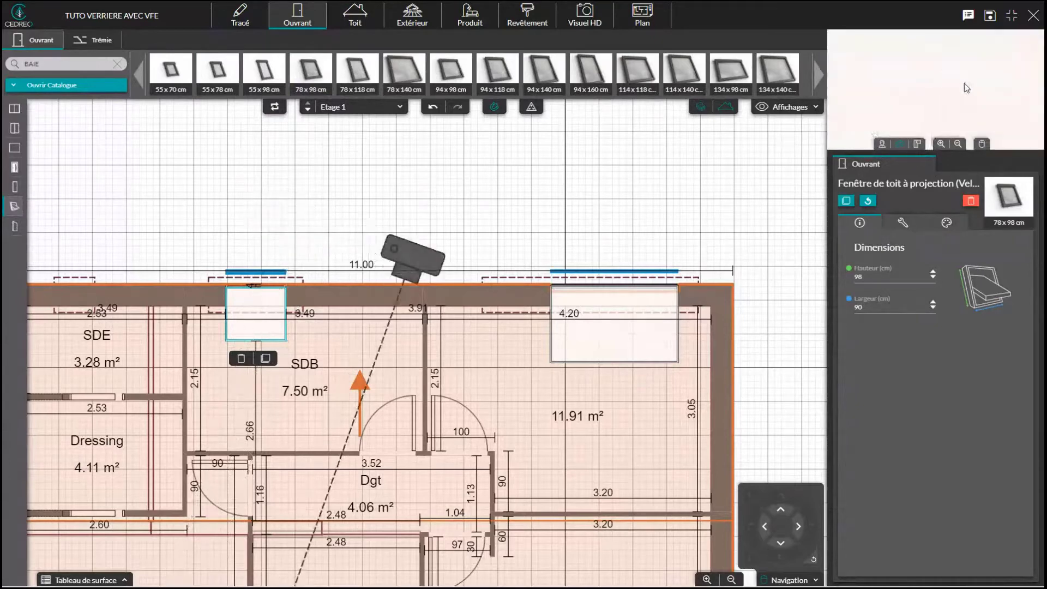
pyautogui.press('Down')
pyautogui.press('Left')
pyautogui.press('Right')
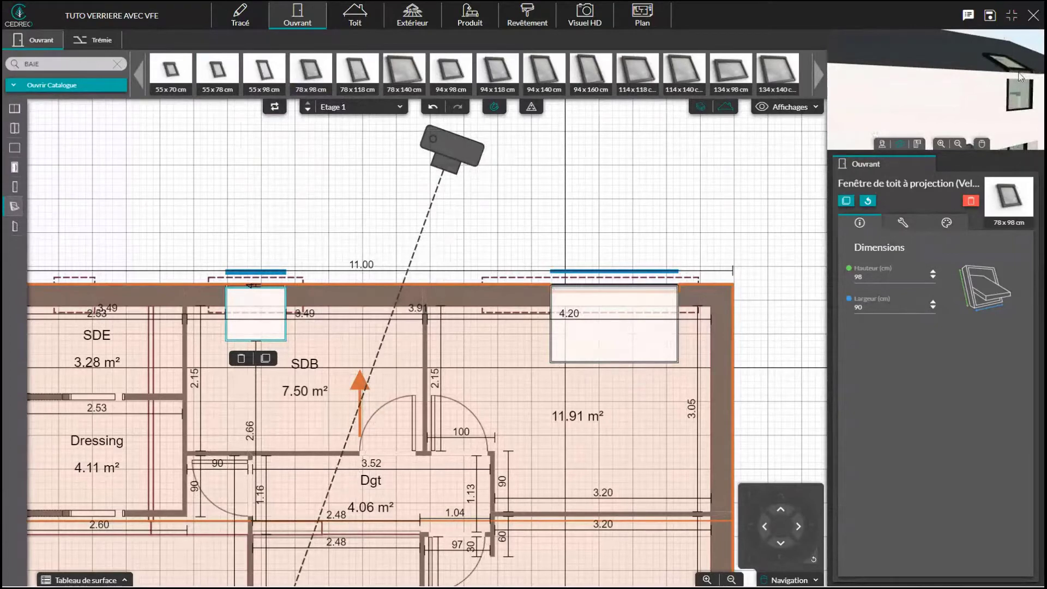
pyautogui.scroll(5, 1021, 77)
pyautogui.scroll(-2, 1010, 87)
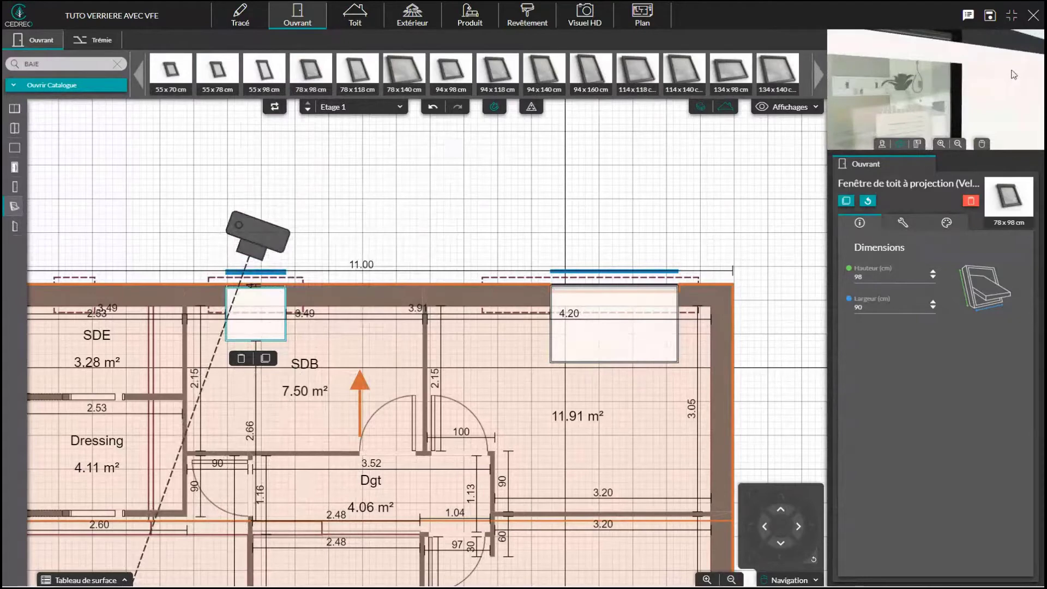
pyautogui.scroll(-3, 1011, 75)
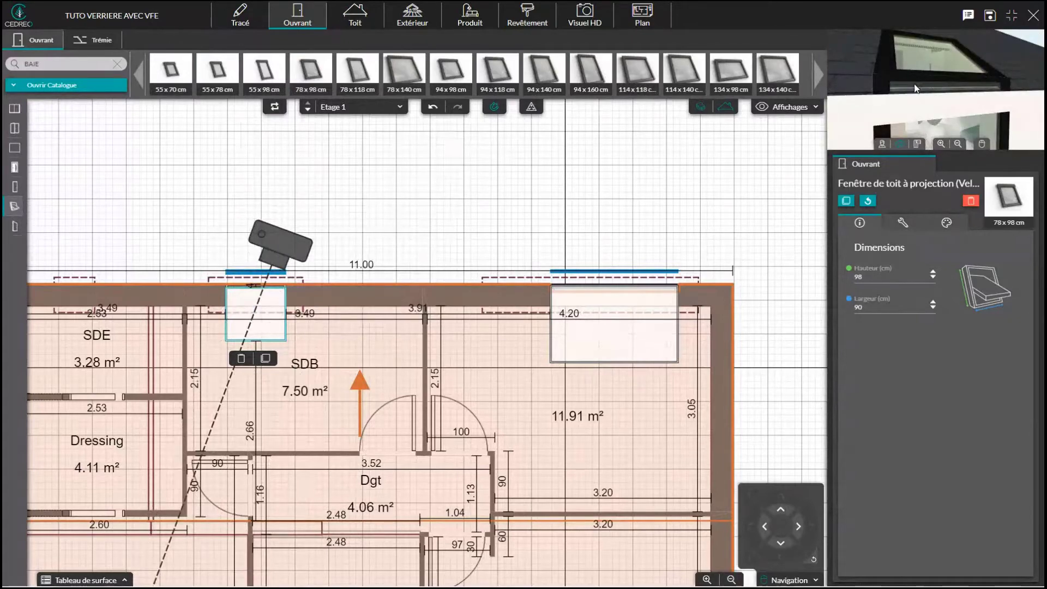
# Step: Realign the SDB roof window with the top of the fixed bay, at 2.66 m from the opposite partition
pyautogui.click(951, 223)
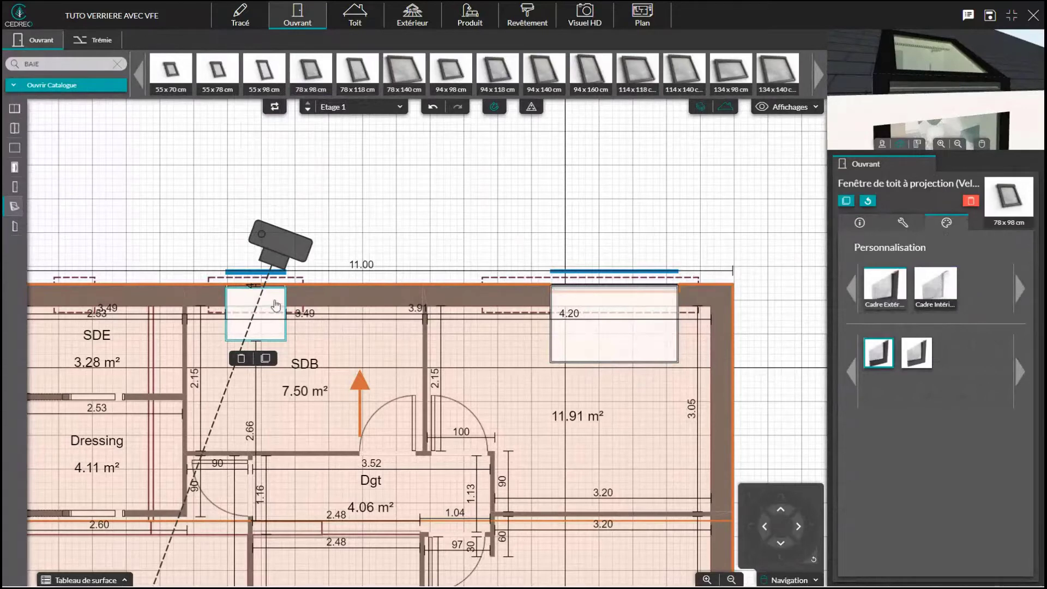
pyautogui.click(265, 323)
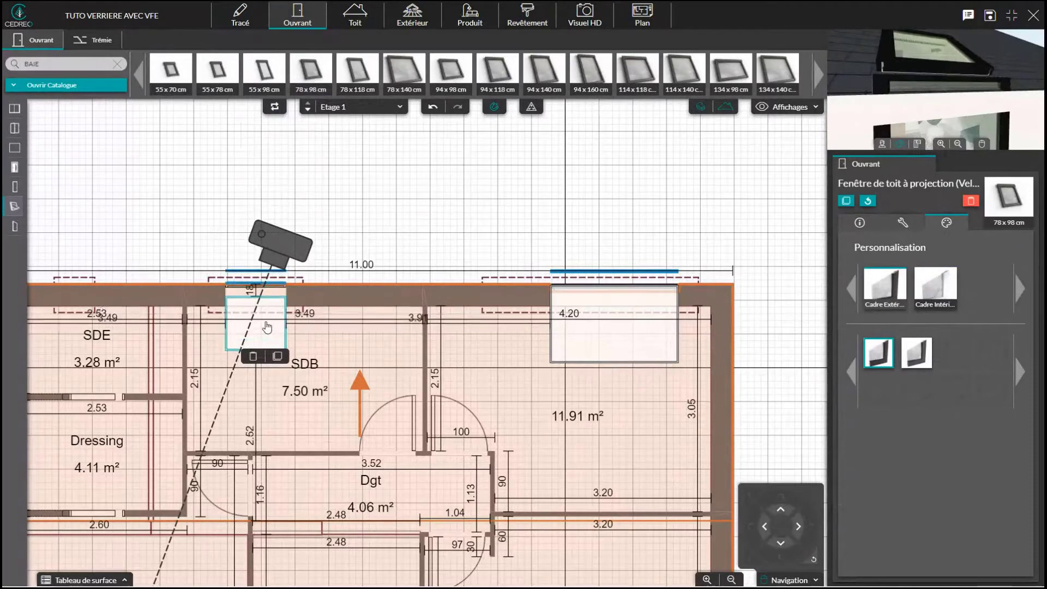
pyautogui.press('Up')
pyautogui.press('Up')
pyautogui.press('Up')
pyautogui.press('Up')
pyautogui.press('Up')
pyautogui.press('Up')
pyautogui.press('Up')
pyautogui.press('Up')
pyautogui.press('Up')
pyautogui.press('Up')
pyautogui.press('Up')
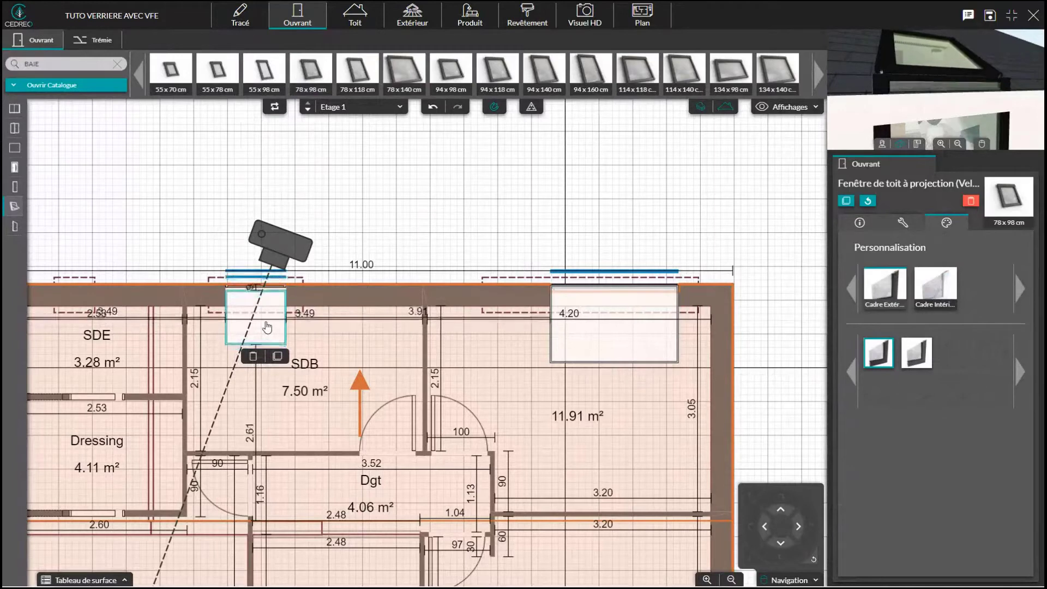
pyautogui.press('Up')
pyautogui.press('Up')
pyautogui.press('Up')
pyautogui.press('Up')
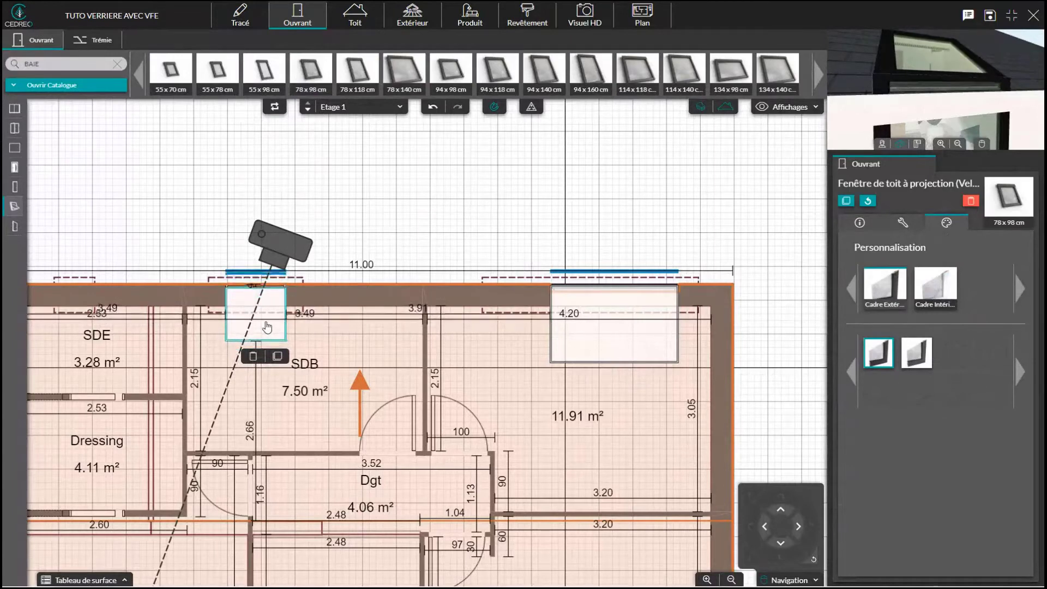
pyautogui.press('Up')
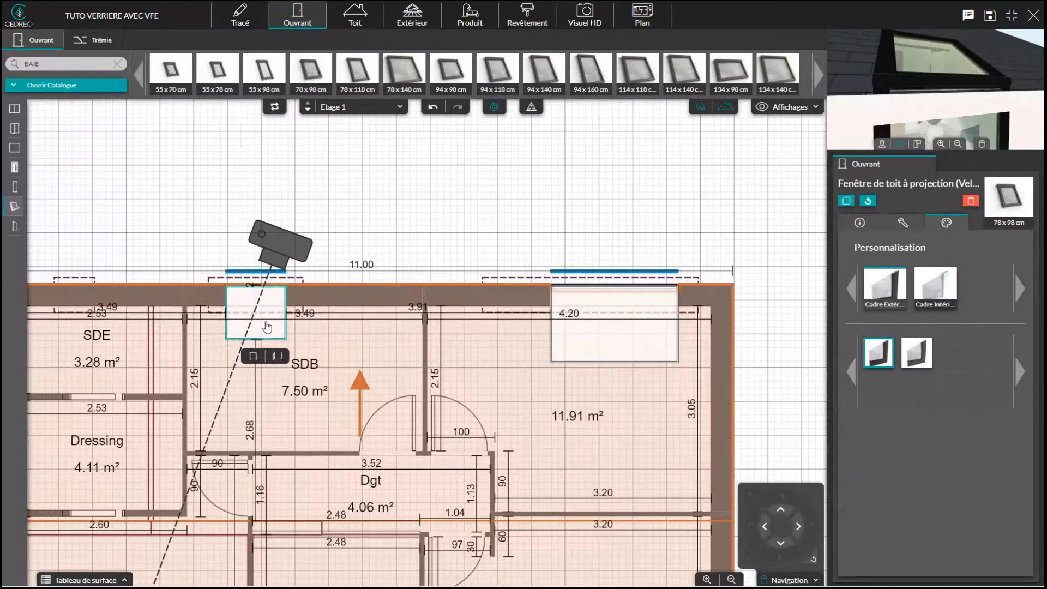
pyautogui.press('Down')
pyautogui.press('Down')
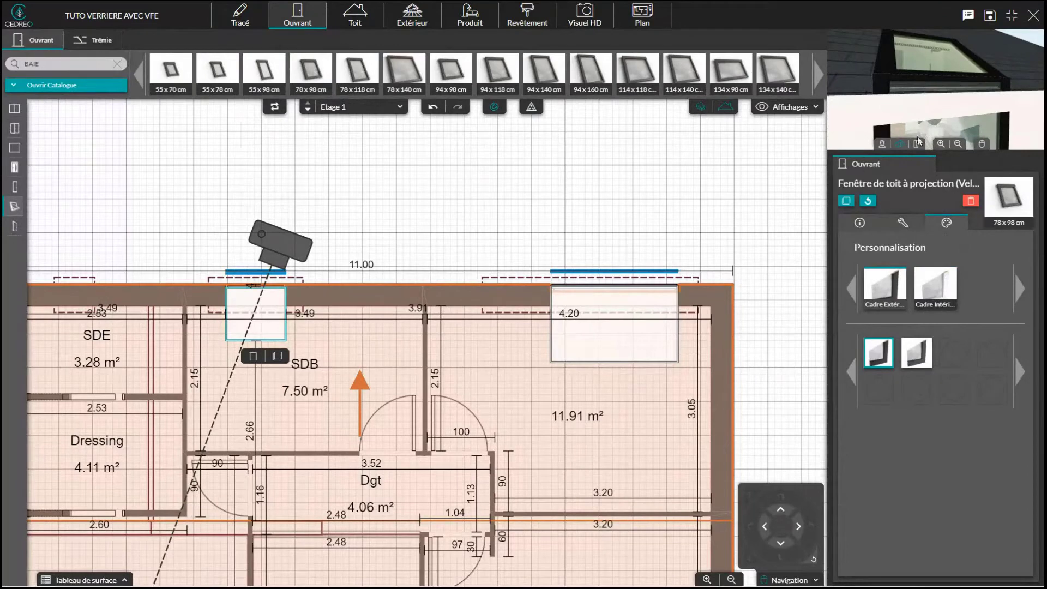
# Step: Give the SDB roof window's interior frame (Cadre Intérieur) a near-black finish, and decline applying it to other roof windows
pyautogui.click(945, 280)
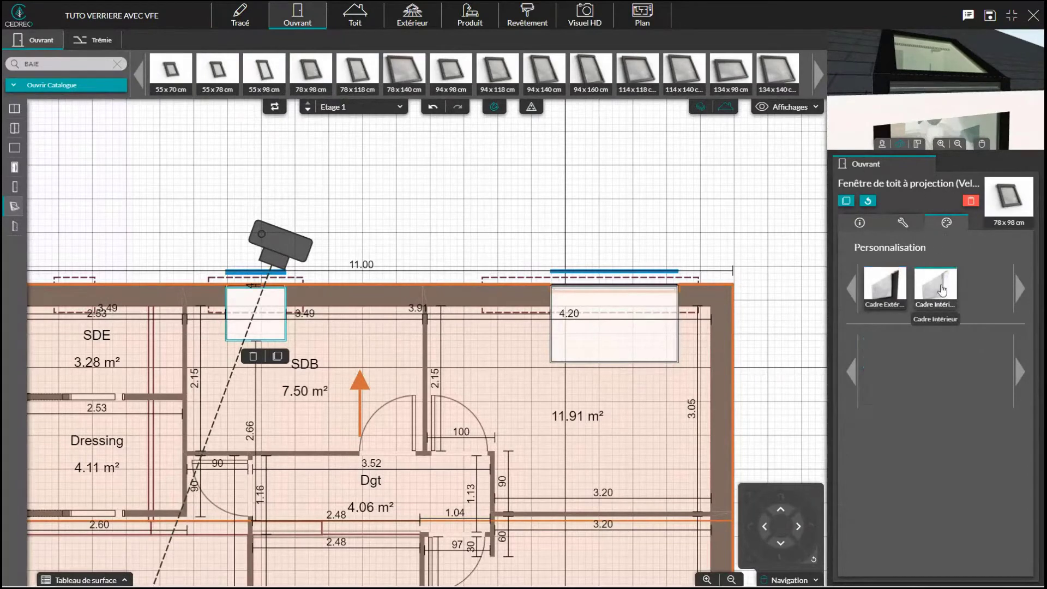
pyautogui.click(1018, 371)
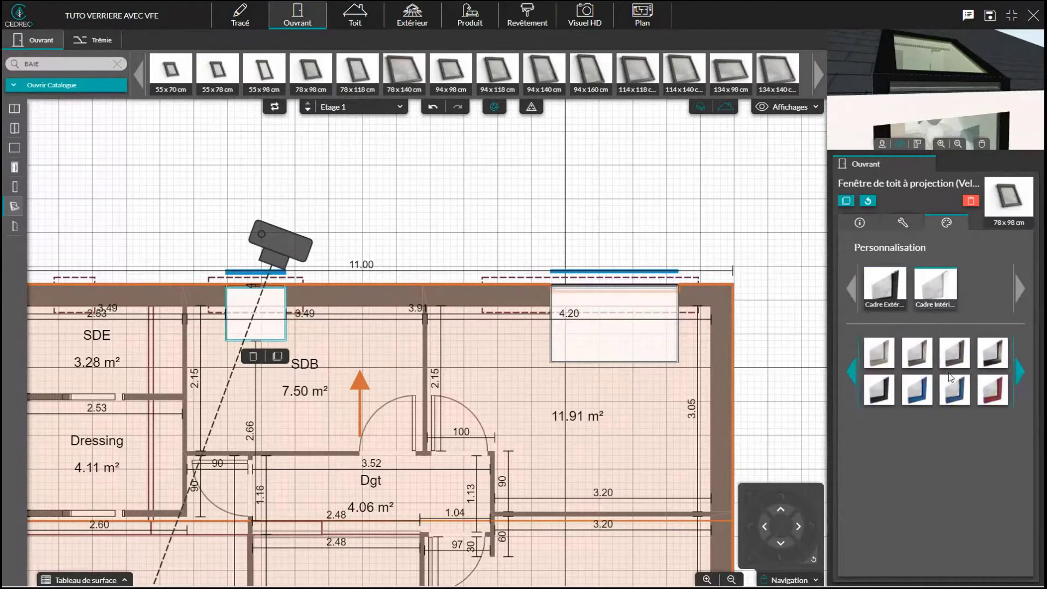
pyautogui.click(881, 393)
pyautogui.click(878, 391)
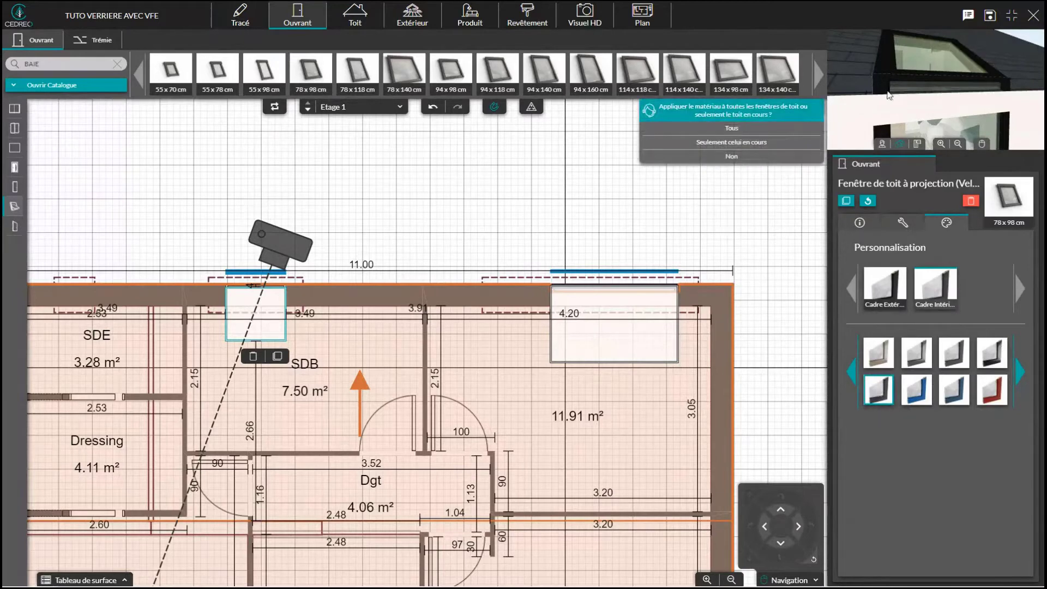
pyautogui.click(733, 157)
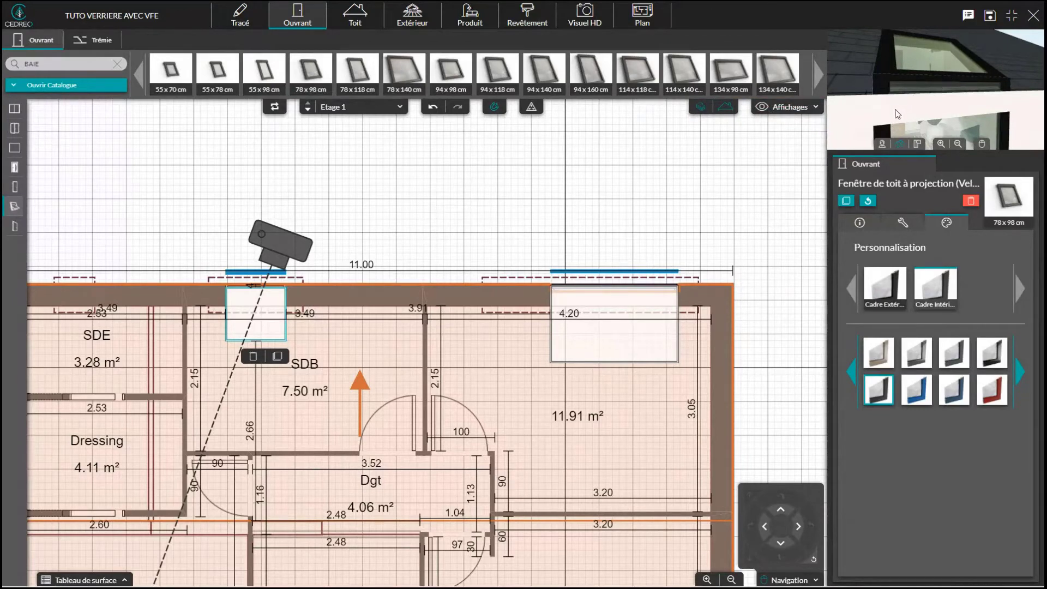
# Step: Inspect the aligned roof window and bay in the 3D finishes view, along with the "noir" search term in the finishes catalogue
pyautogui.scroll(-3, 921, 108)
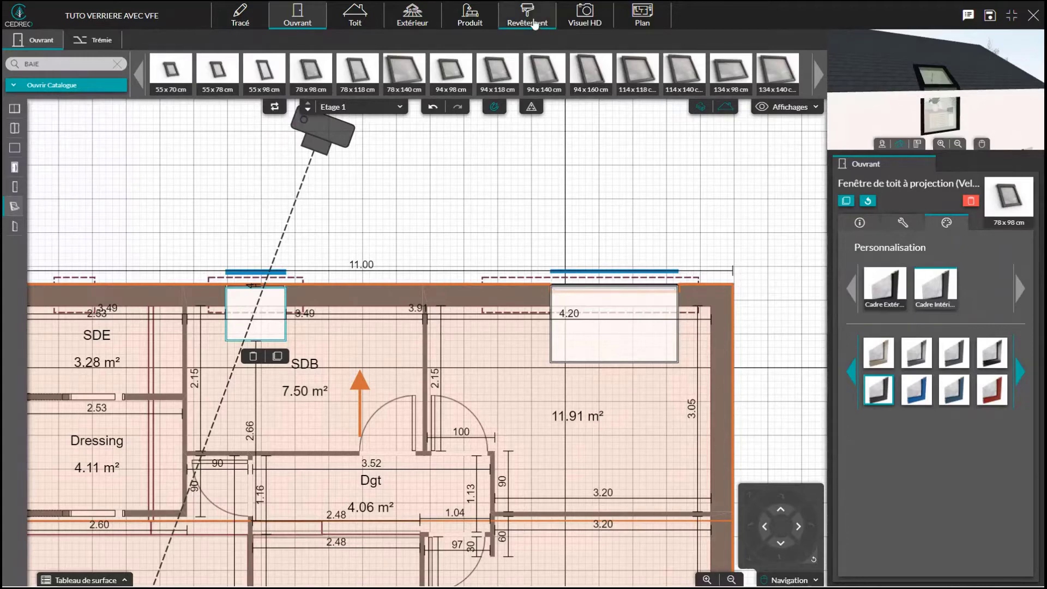
pyautogui.click(535, 24)
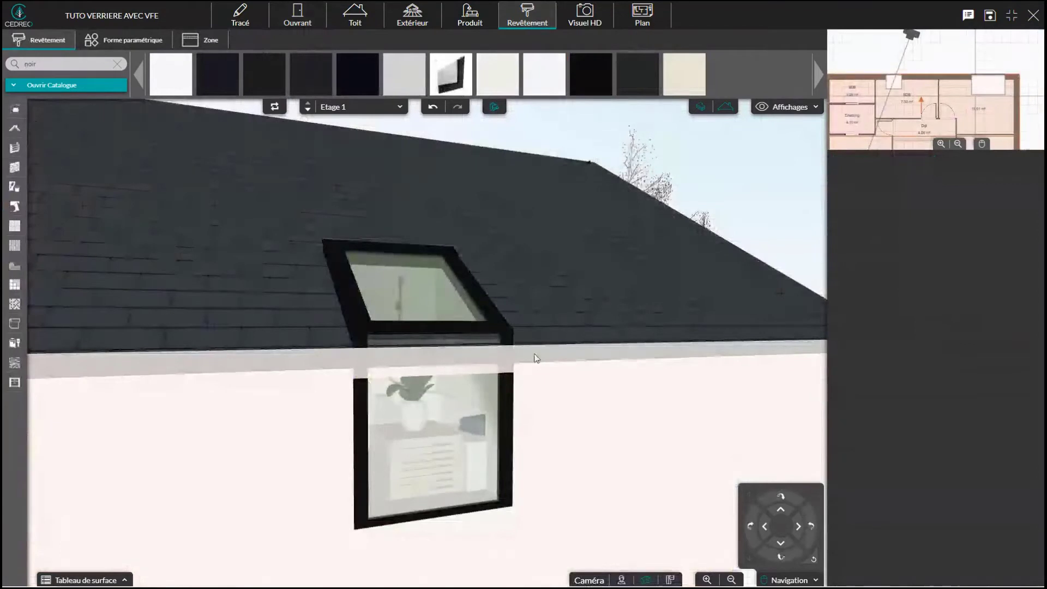
pyautogui.click(507, 356)
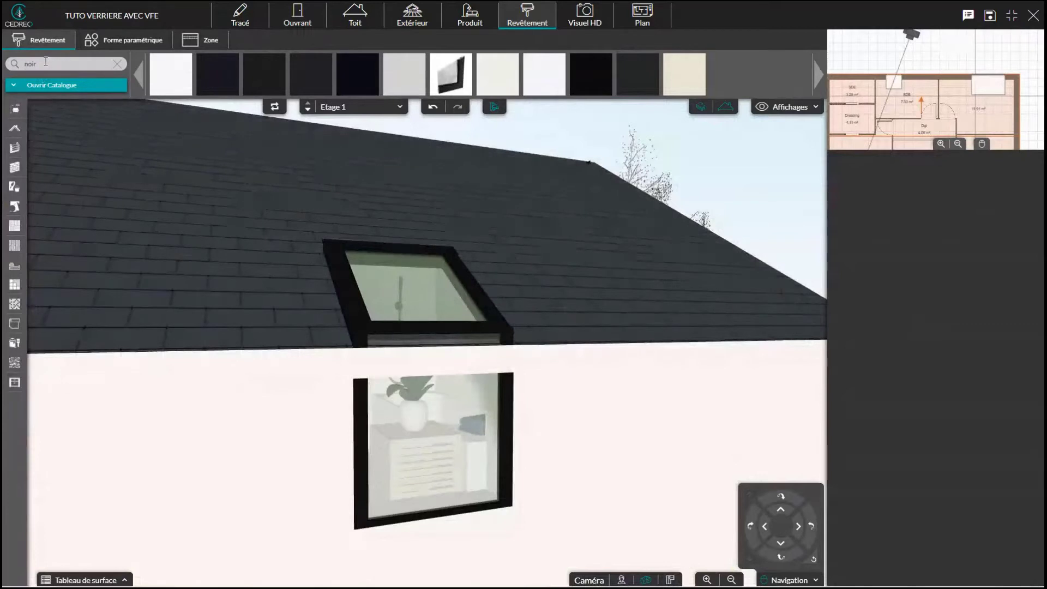
pyautogui.moveTo(46, 62); pyautogui.dragTo(24, 63)
pyautogui.click(305, 22)
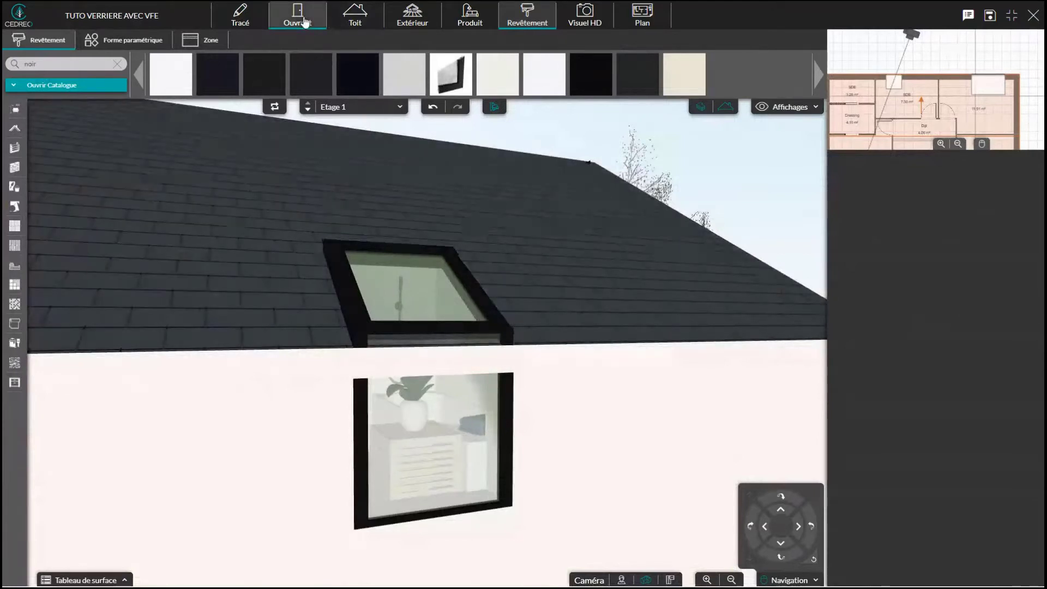
# Step: Choose RAL 9005 Noir Sablé for the exterior frame (Cadre Extérieur) of the SDB roof window
pyautogui.click(255, 322)
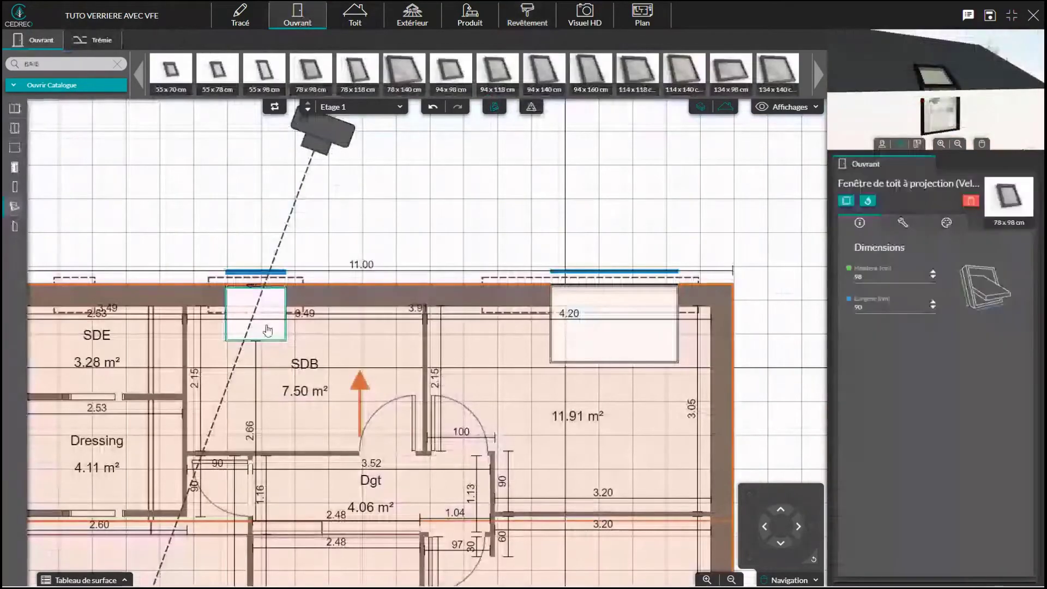
pyautogui.click(937, 224)
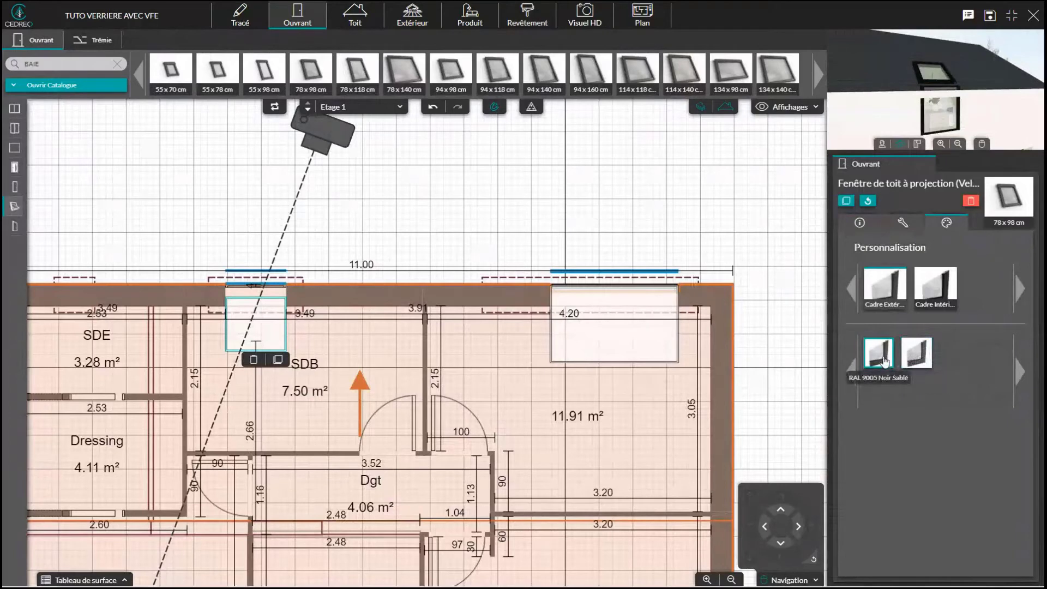
pyautogui.click(884, 361)
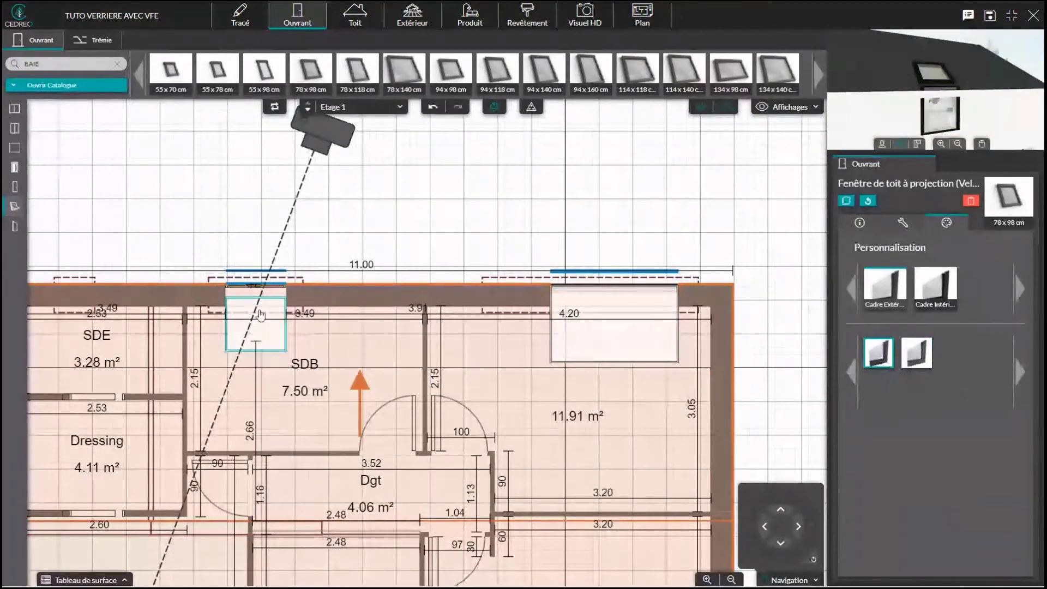
# Step: Move the SDB roof window back toward the façade to join the bay, at 2.65 m from the opposite partition
pyautogui.click(260, 315)
pyautogui.press('Up')
pyautogui.press('Up')
pyautogui.press('Up')
pyautogui.press('Up')
pyautogui.press('Up')
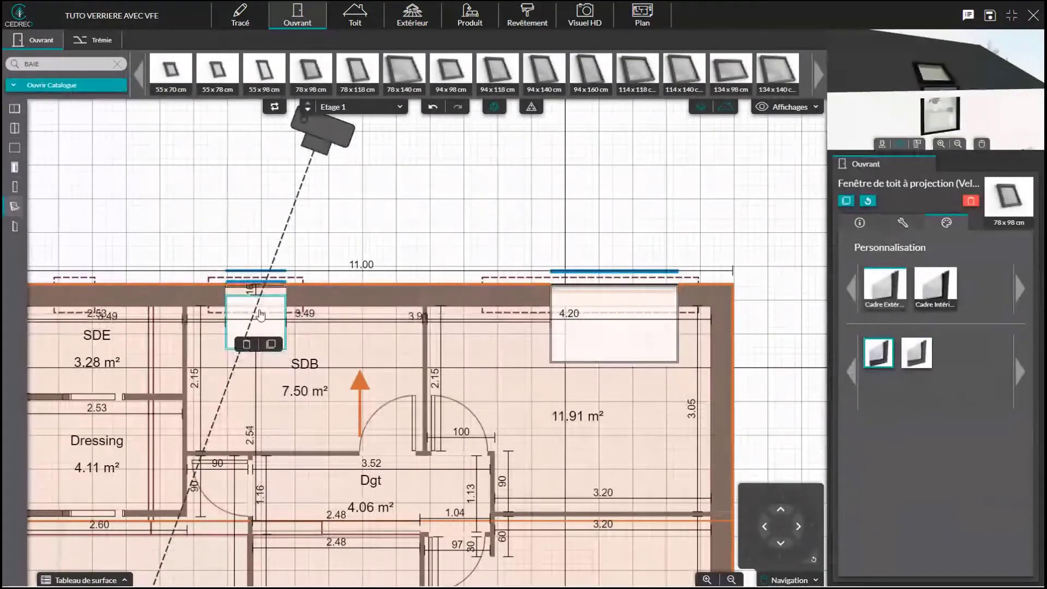
pyautogui.press('Up')
pyautogui.press('Up')
pyautogui.press('Up')
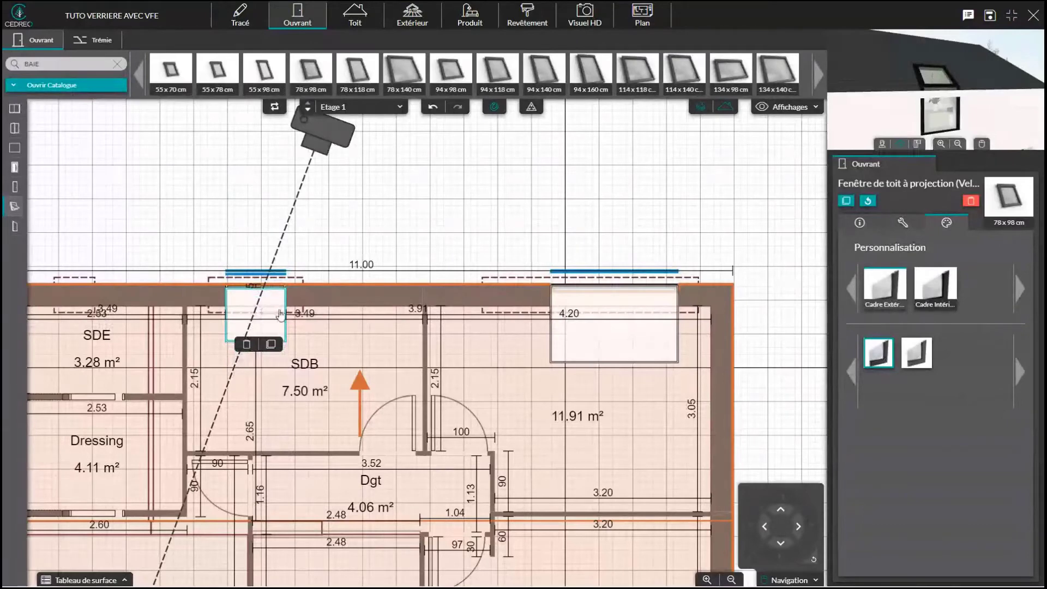
# Step: Apply the Noir sablé (RAL 9005) finish to the white roof-edge band between the SDB roof window and the bay below
pyautogui.scroll(3, 951, 78)
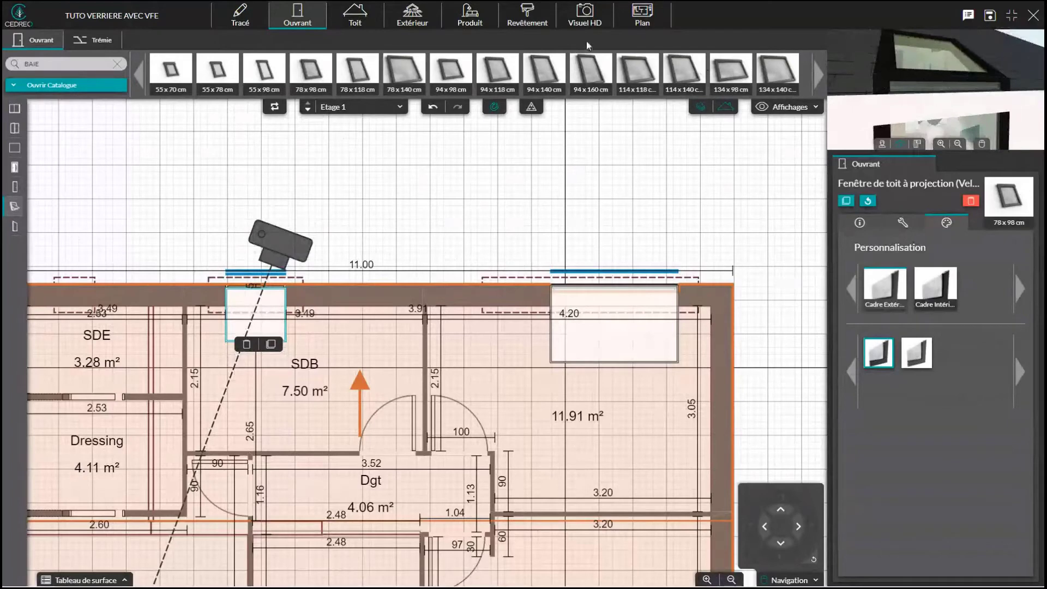
pyautogui.click(526, 16)
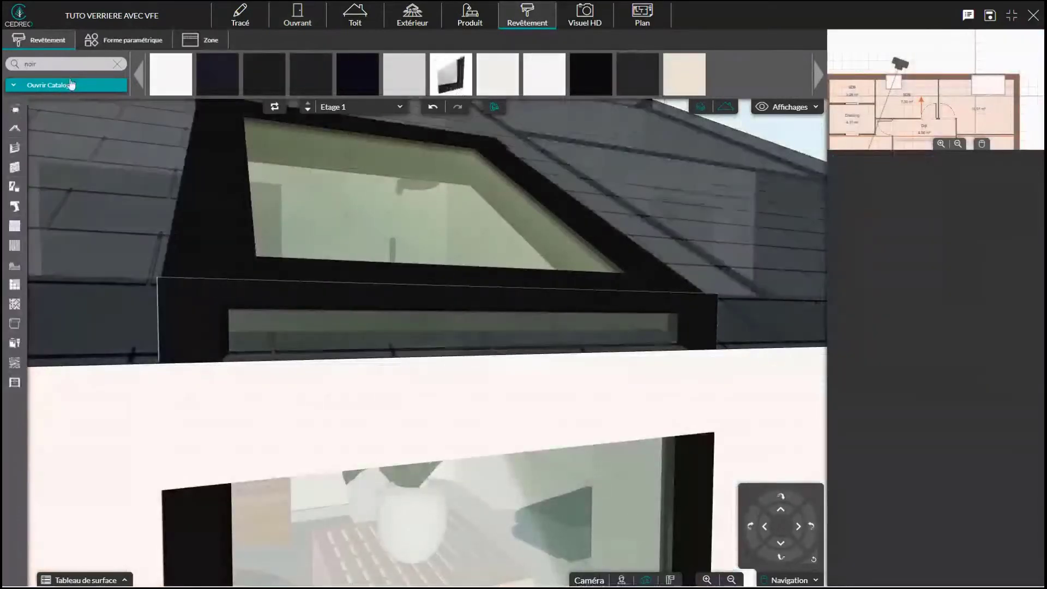
pyautogui.click(61, 63)
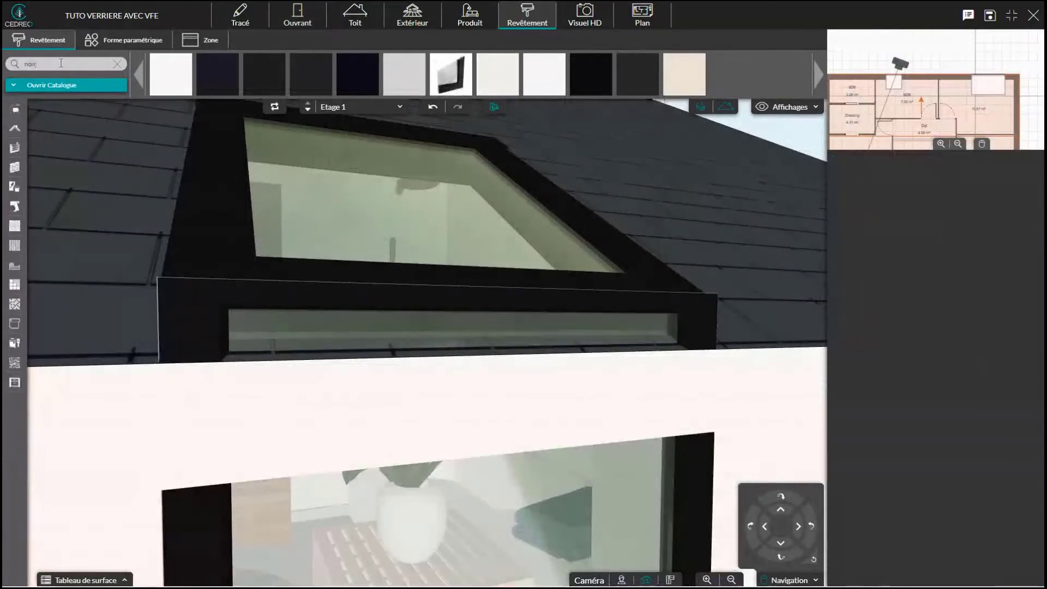
pyautogui.click(446, 78)
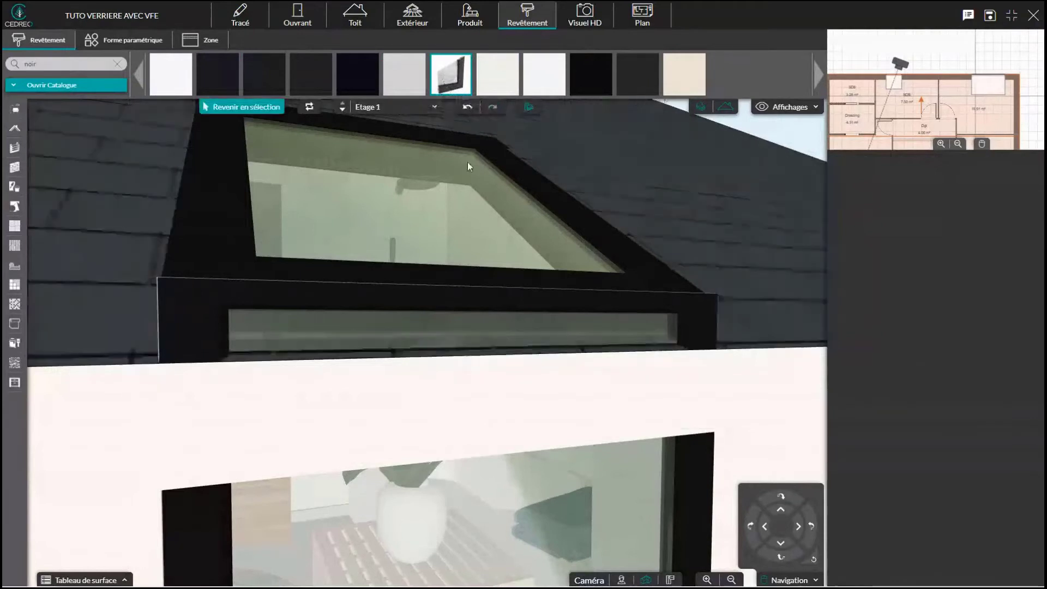
pyautogui.click(495, 390)
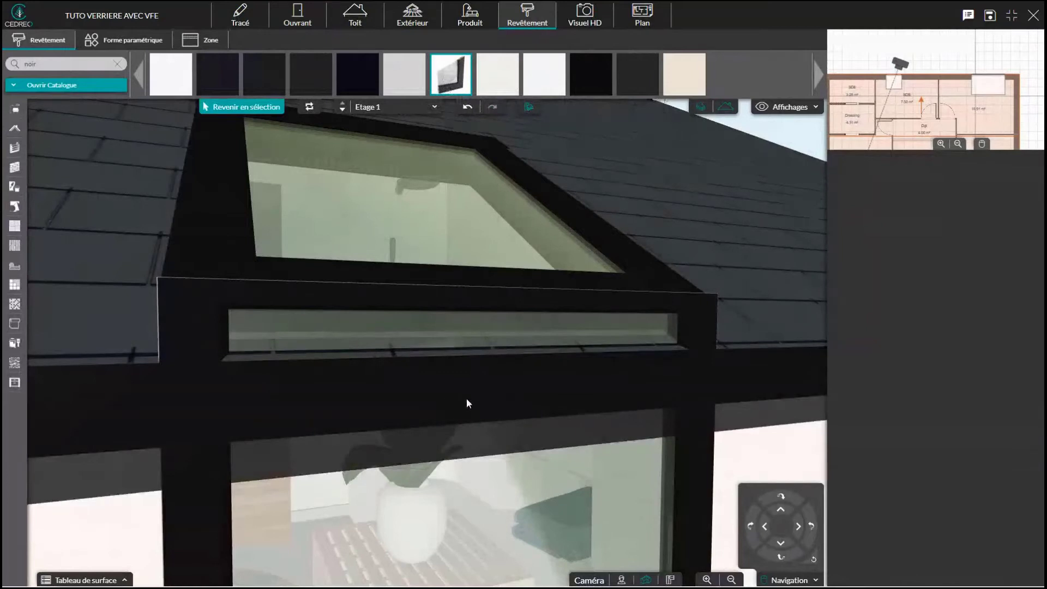
pyautogui.click(466, 404)
pyautogui.scroll(-5, 509, 389)
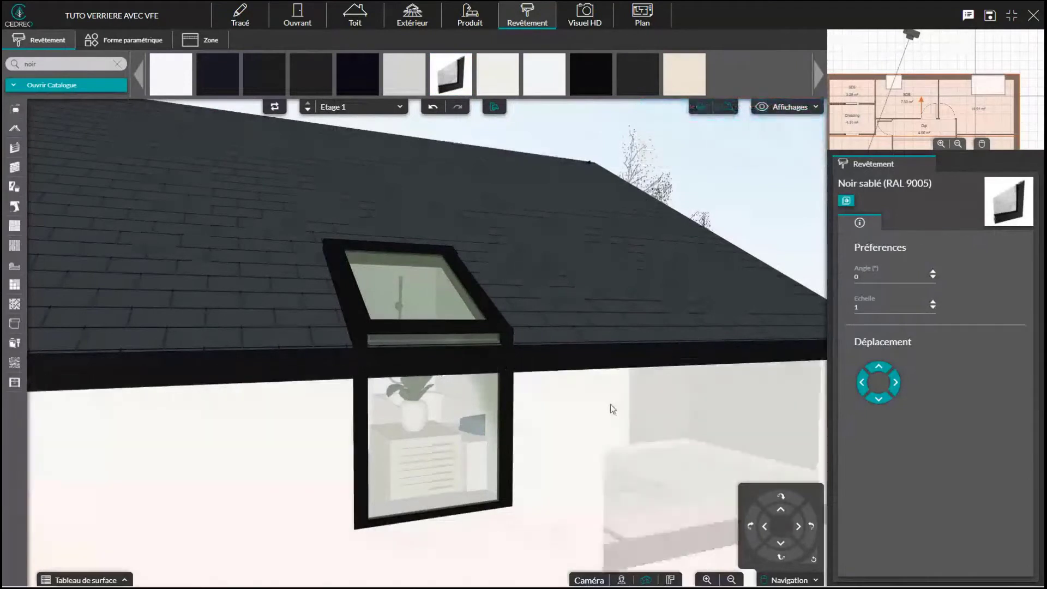
pyautogui.scroll(-5, 590, 402)
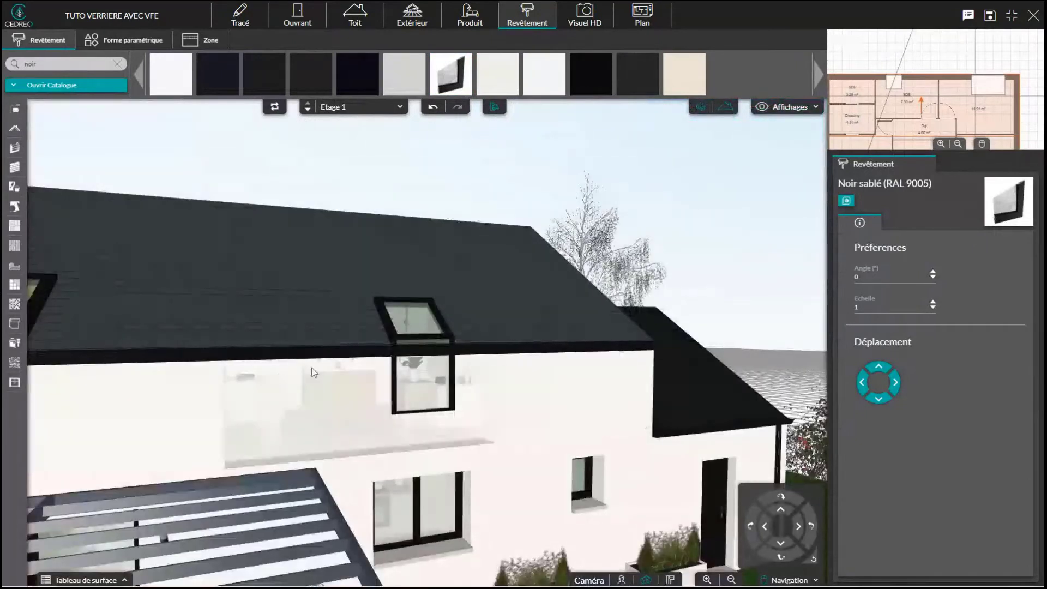
pyautogui.scroll(-2, 270, 362)
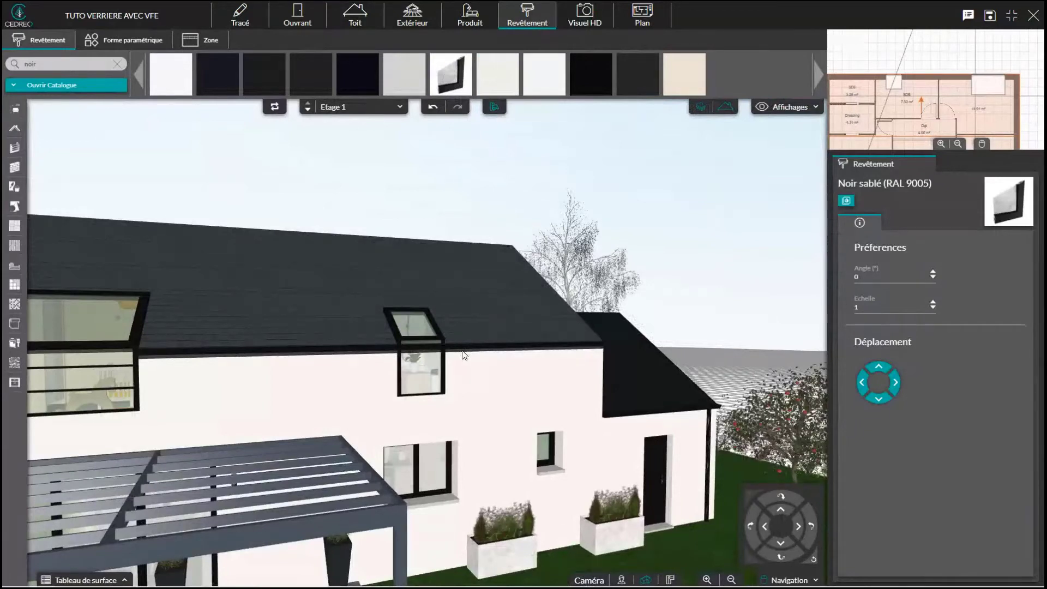
pyautogui.scroll(5, 459, 348)
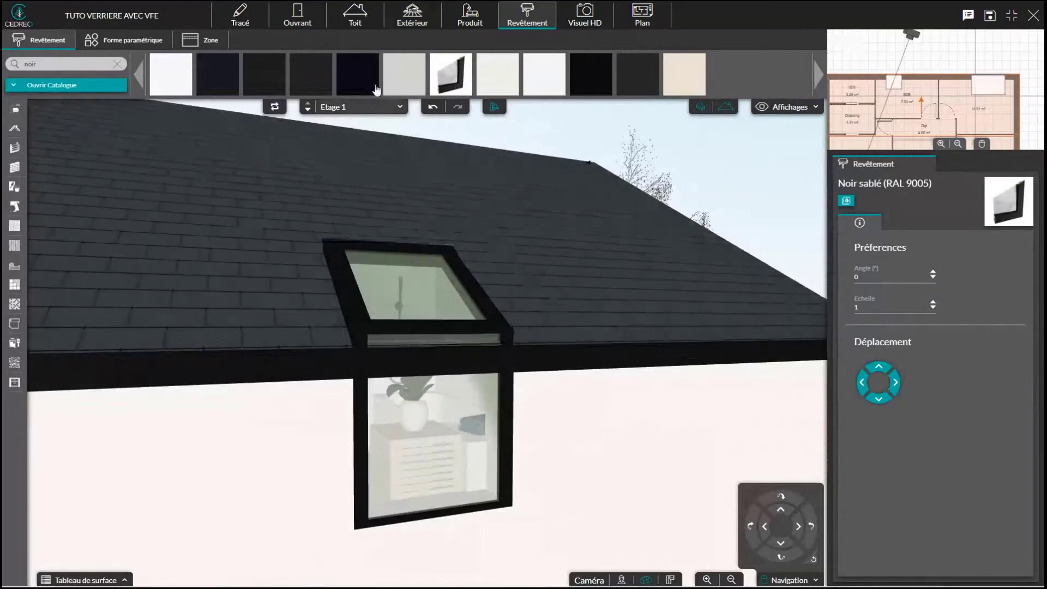
# Step: Move the large roof window in the 11.91 m² room away from the façade and back, ending 2.27 m from the opposite partition
pyautogui.click(349, 23)
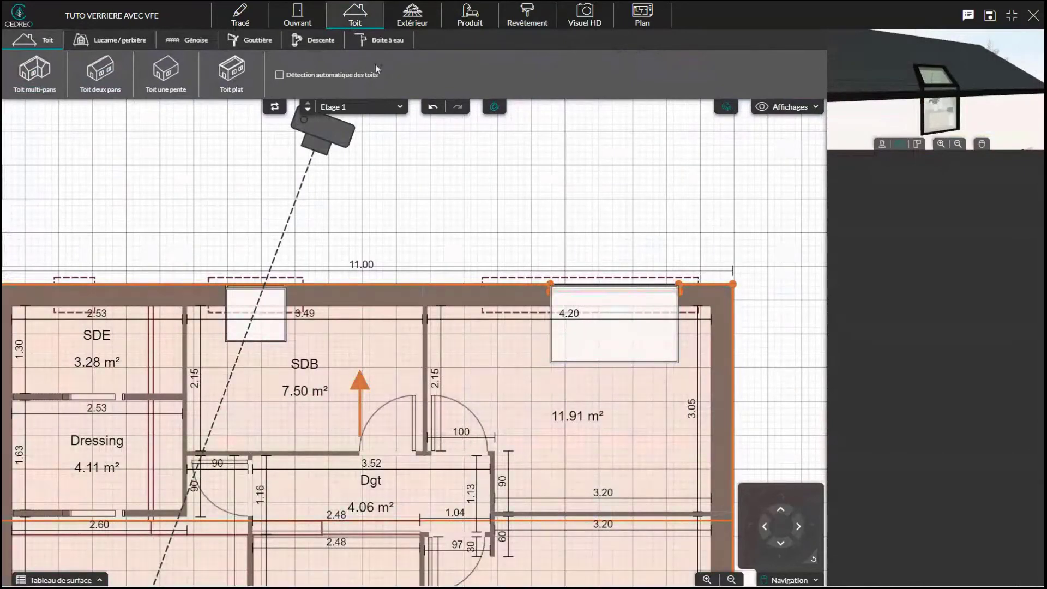
pyautogui.click(297, 17)
pyautogui.click(610, 330)
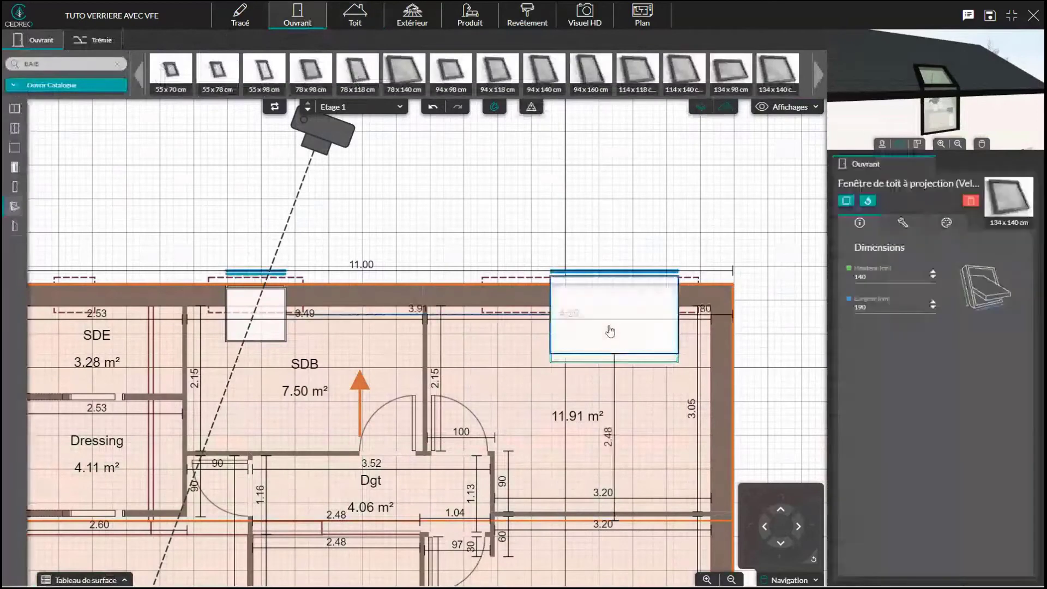
pyautogui.moveTo(610, 331); pyautogui.dragTo(608, 357)
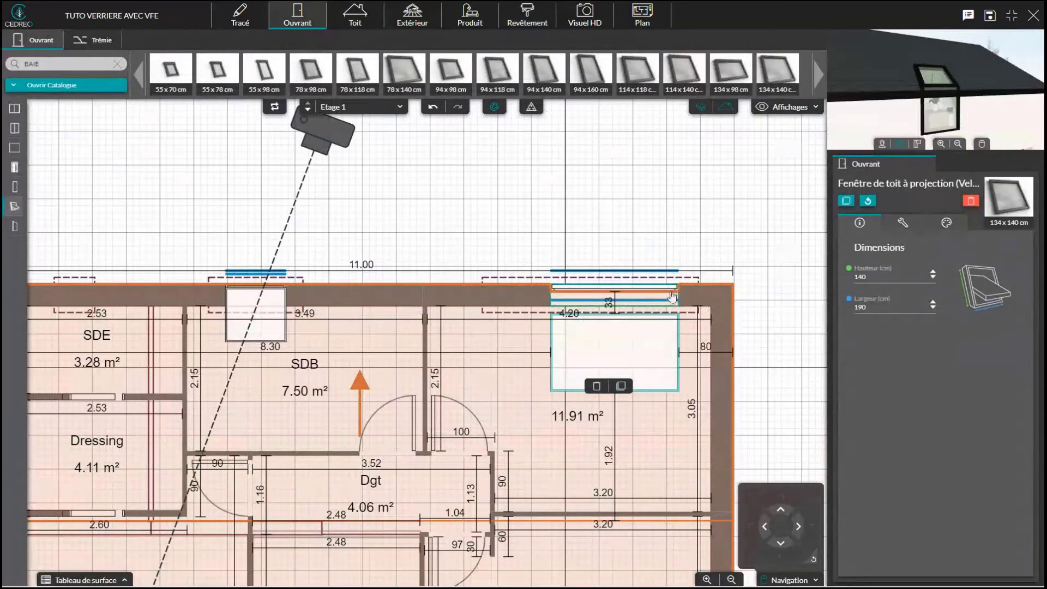
pyautogui.moveTo(628, 351); pyautogui.dragTo(627, 328)
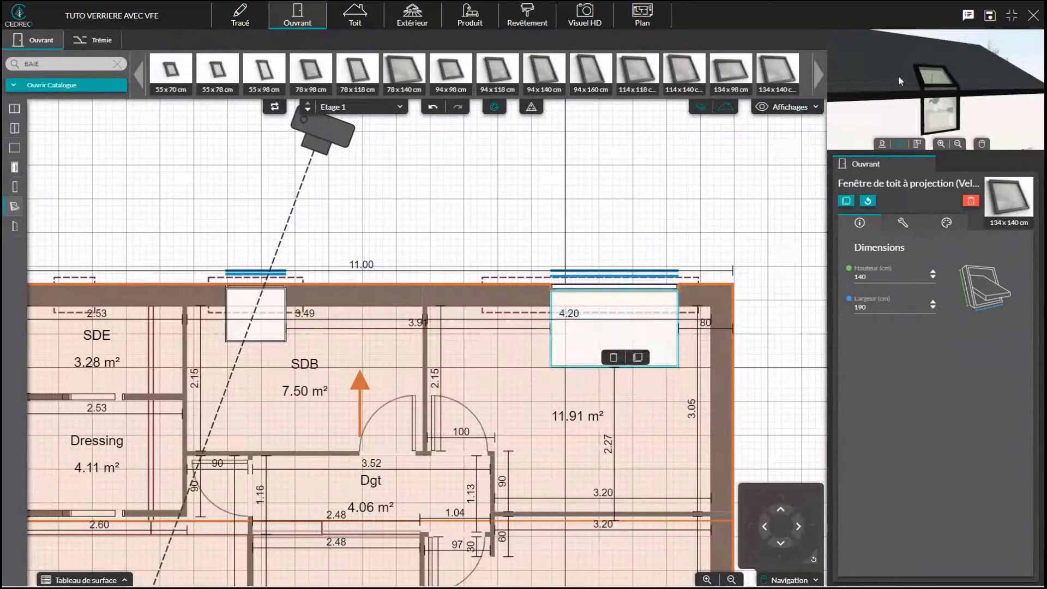
# Step: Add two points to the two-slope roof's façade edge, between the SDB roof window and the 11.91 m² room
pyautogui.moveTo(898, 76); pyautogui.dragTo(904, 76)
pyautogui.scroll(-5, 903, 76)
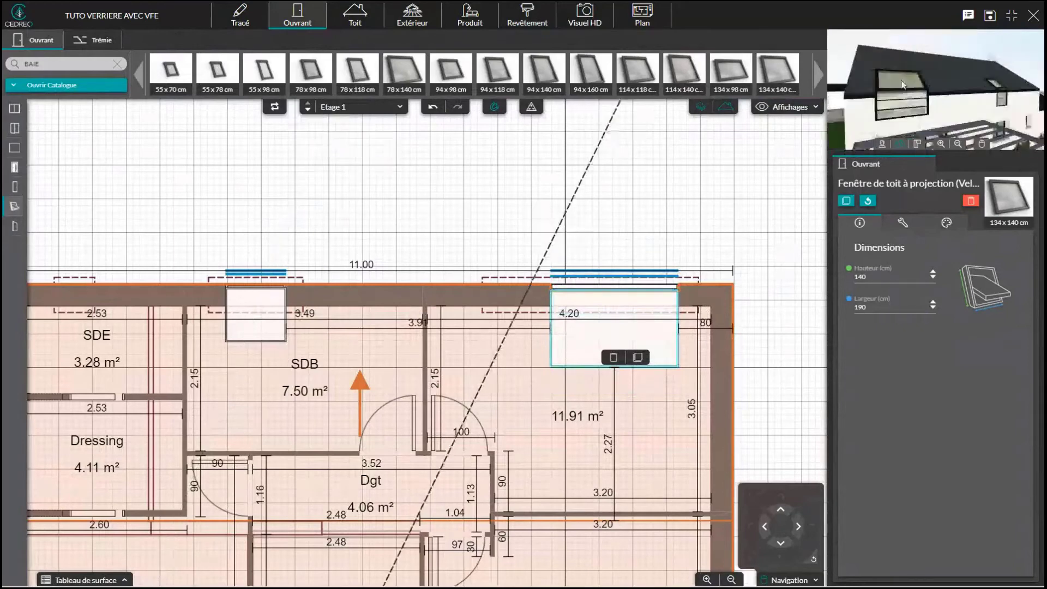
pyautogui.moveTo(899, 85); pyautogui.dragTo(985, 91)
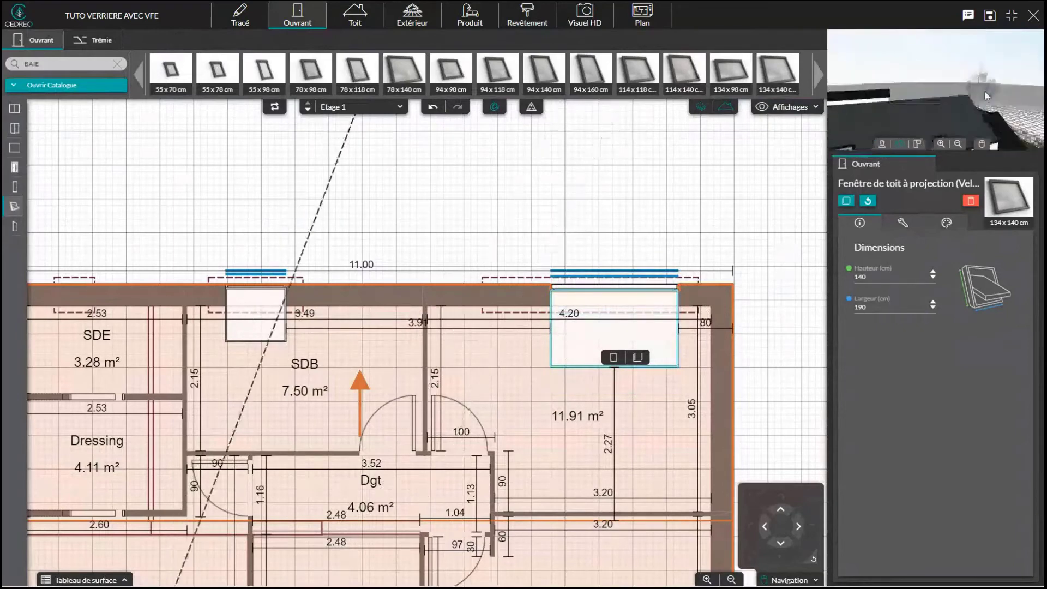
pyautogui.scroll(5, 959, 98)
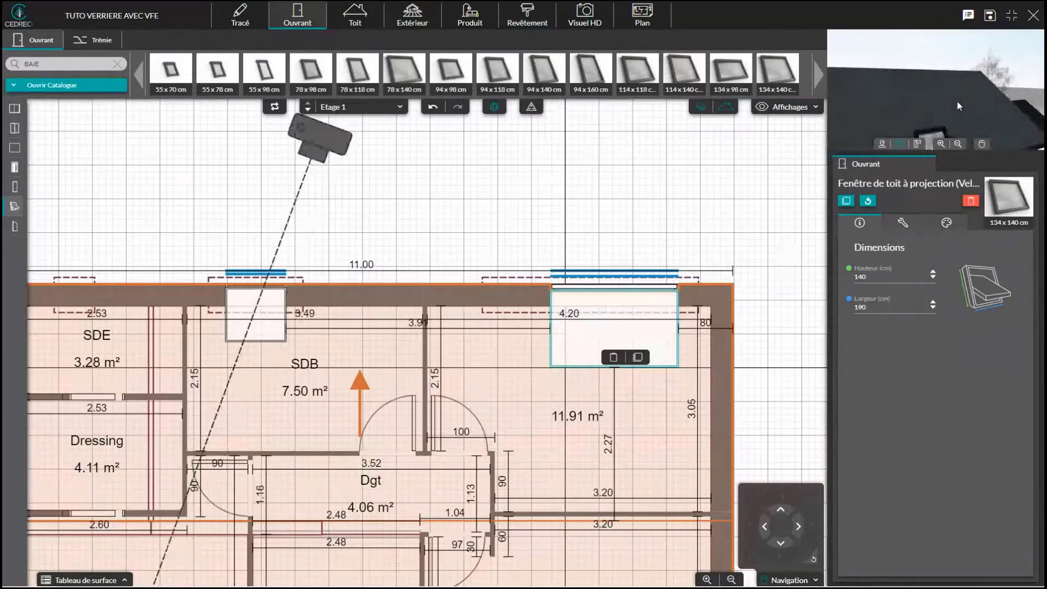
pyautogui.moveTo(957, 94); pyautogui.dragTo(956, 98, button='right')
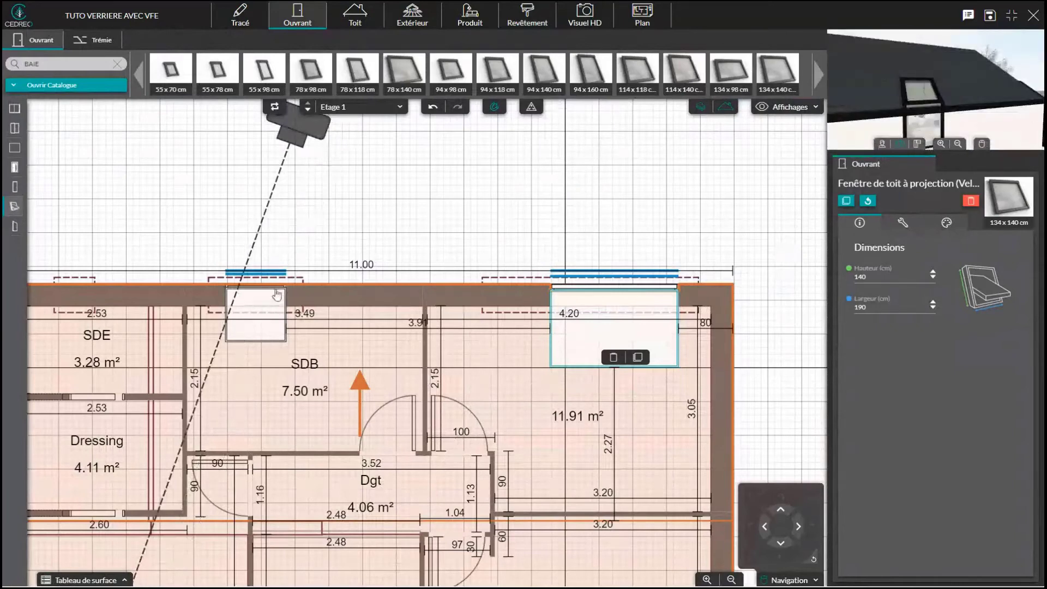
pyautogui.click(354, 22)
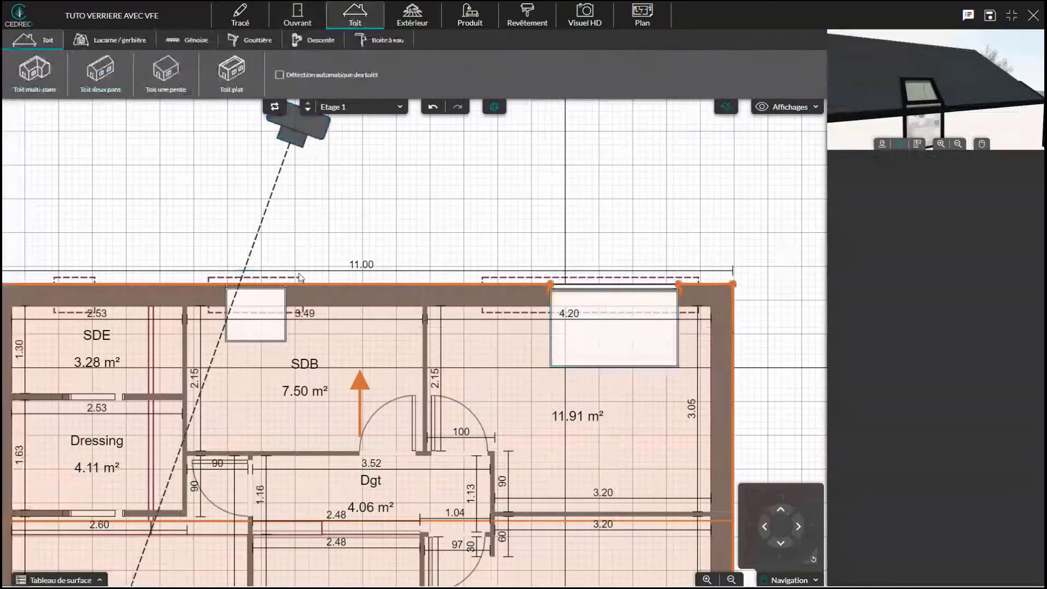
pyautogui.click(302, 285)
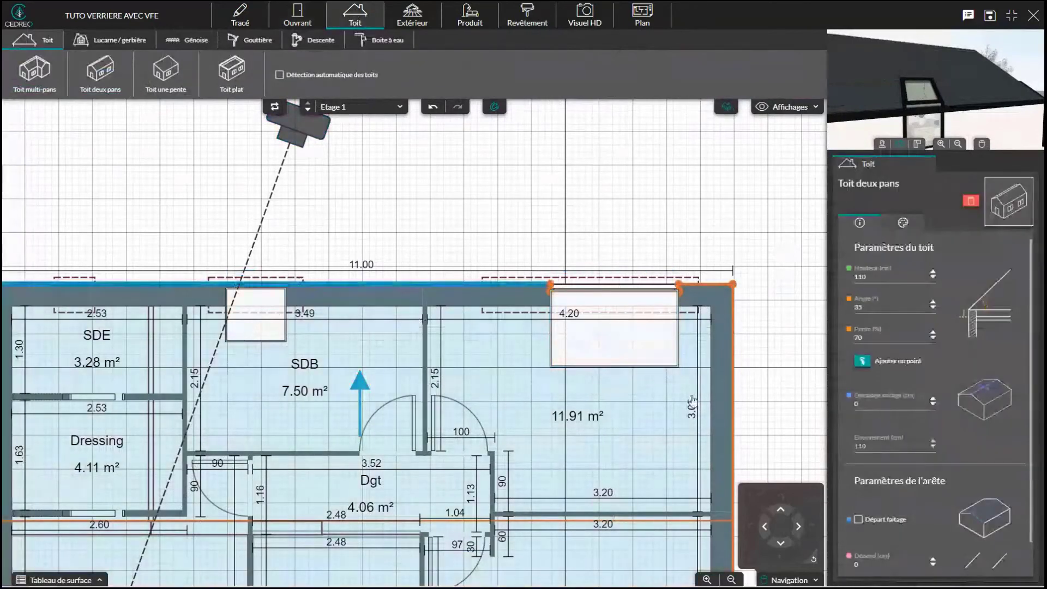
pyautogui.click(862, 362)
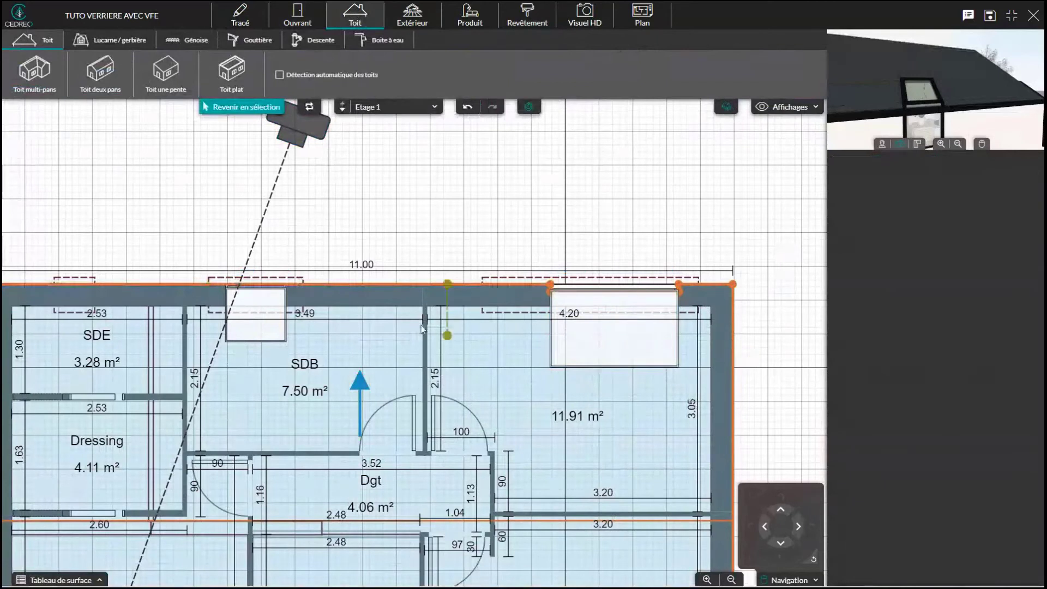
pyautogui.click(318, 284)
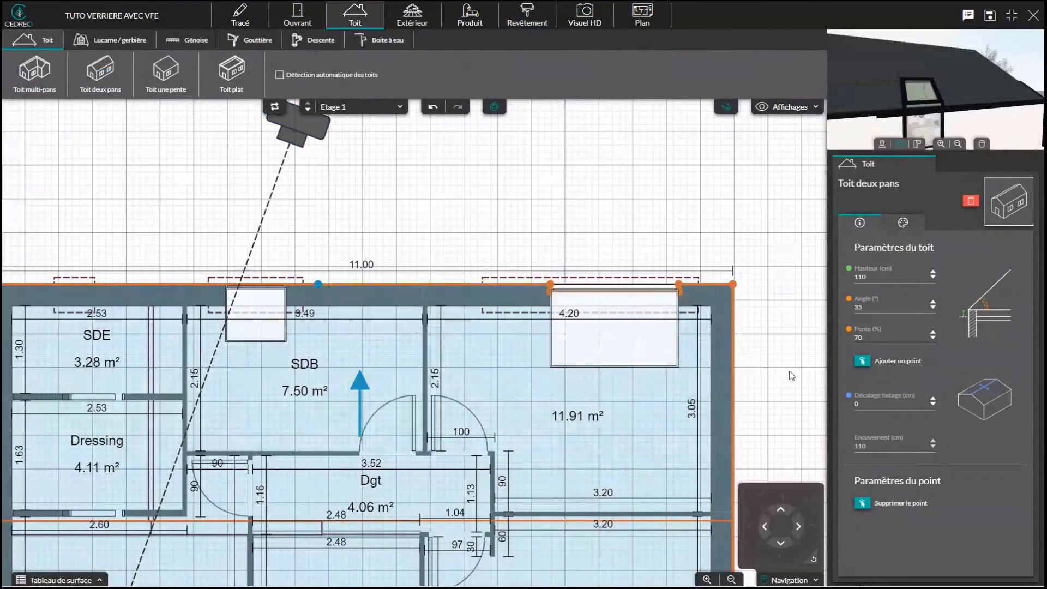
pyautogui.click(863, 363)
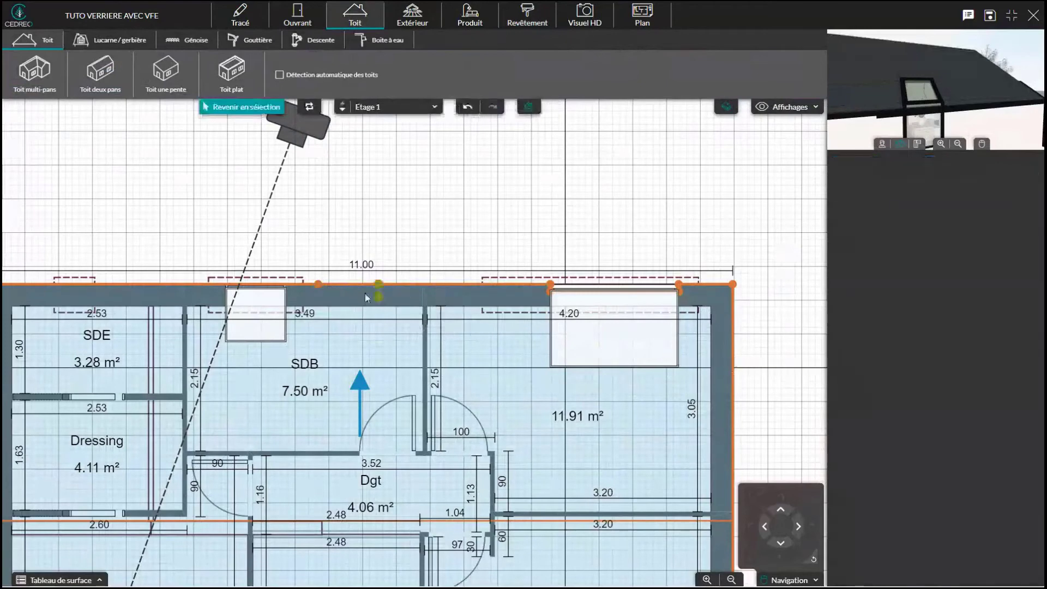
pyautogui.click(341, 284)
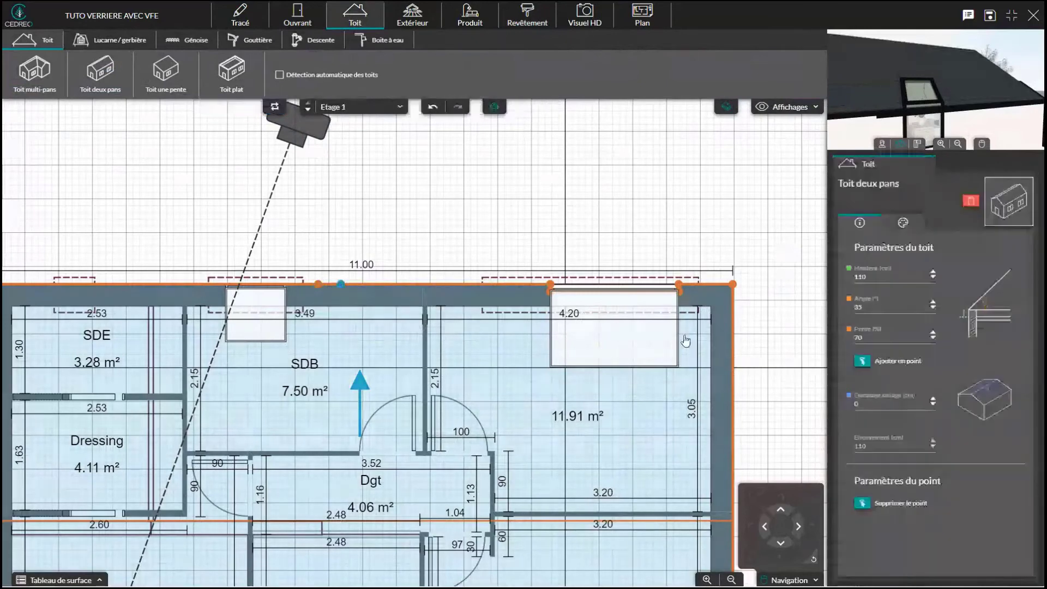
# Step: Add two more points to the roof's façade edge, between the SDB roof window and the SDE
pyautogui.click(863, 362)
pyautogui.click(202, 292)
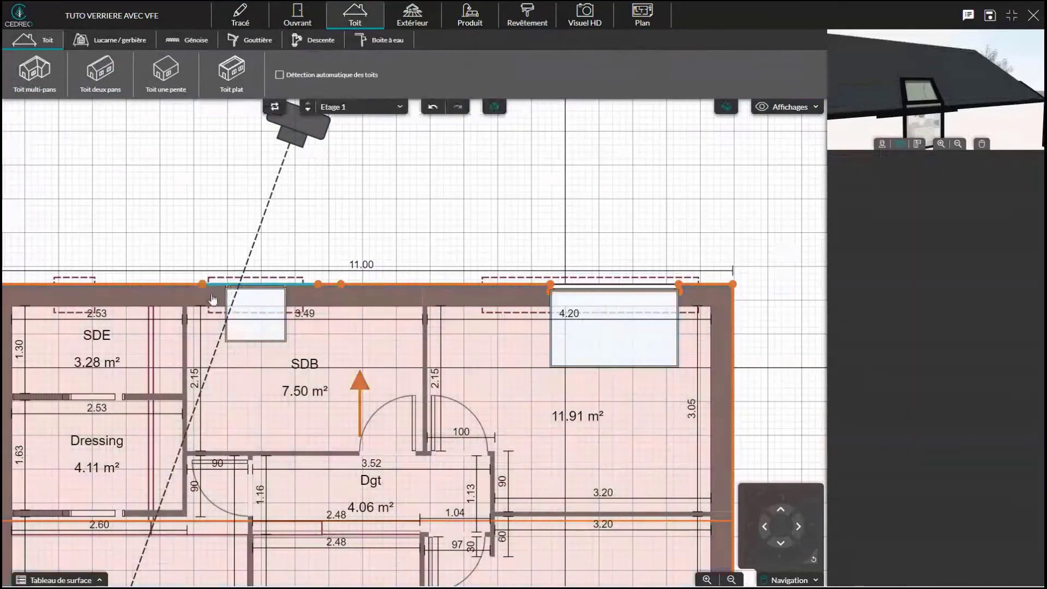
pyautogui.click(252, 288)
pyautogui.click(861, 365)
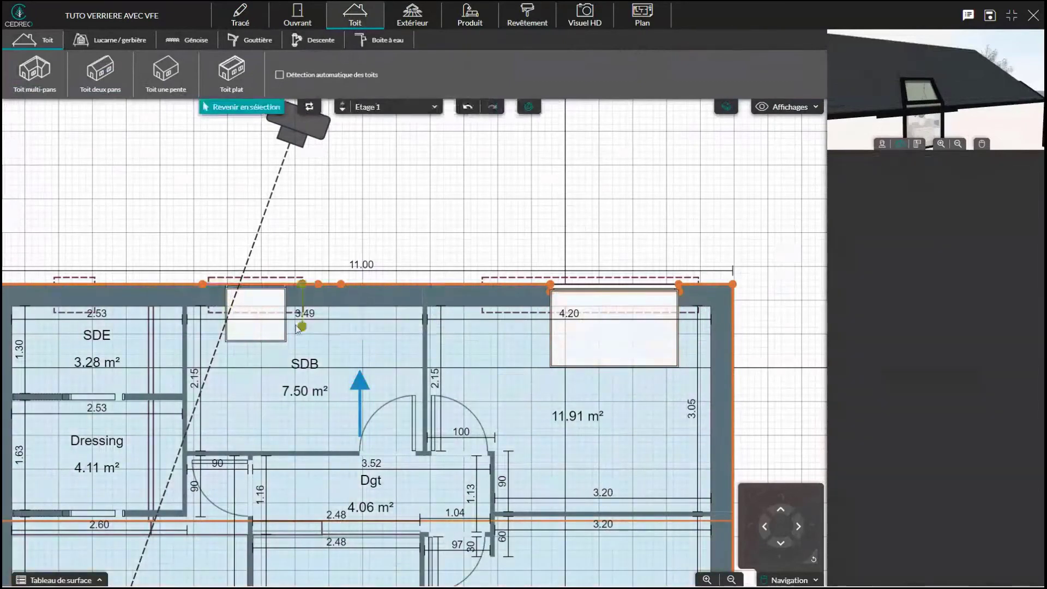
pyautogui.click(193, 289)
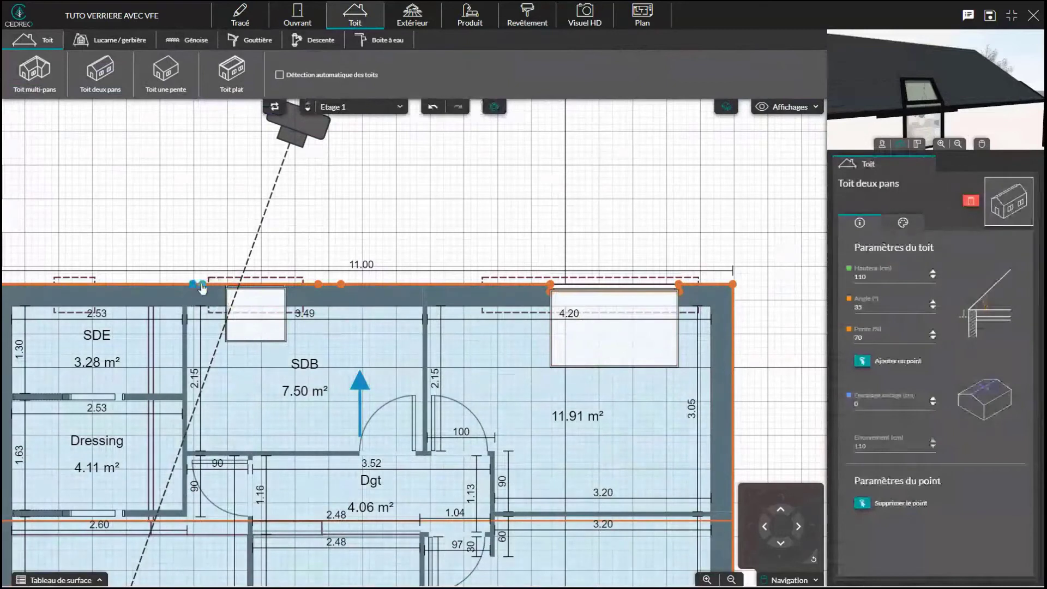
# Step: Reposition the added roof points to form a rectangular notch in the roof edge around the SDB roof window
pyautogui.moveTo(201, 284)
pyautogui.mouseDown()
pyautogui.moveTo(205, 306)
pyautogui.moveTo(194, 287)
pyautogui.moveTo(214, 287)
pyautogui.mouseUp()
pyautogui.click(198, 289)
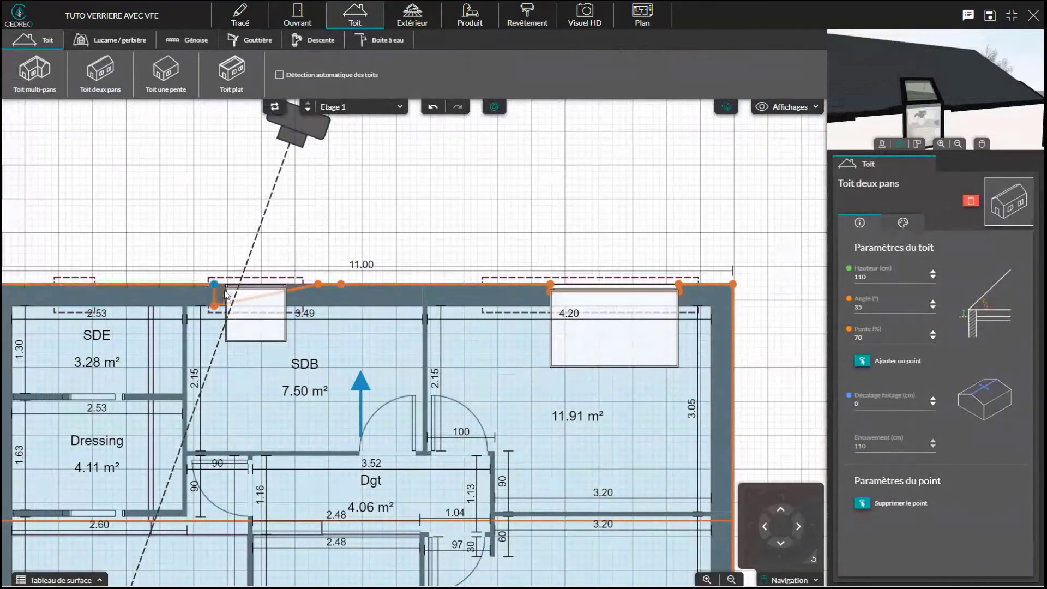
pyautogui.click(318, 285)
pyautogui.moveTo(319, 298)
pyautogui.mouseDown()
pyautogui.moveTo(320, 307)
pyautogui.moveTo(335, 286)
pyautogui.moveTo(325, 289)
pyautogui.mouseUp()
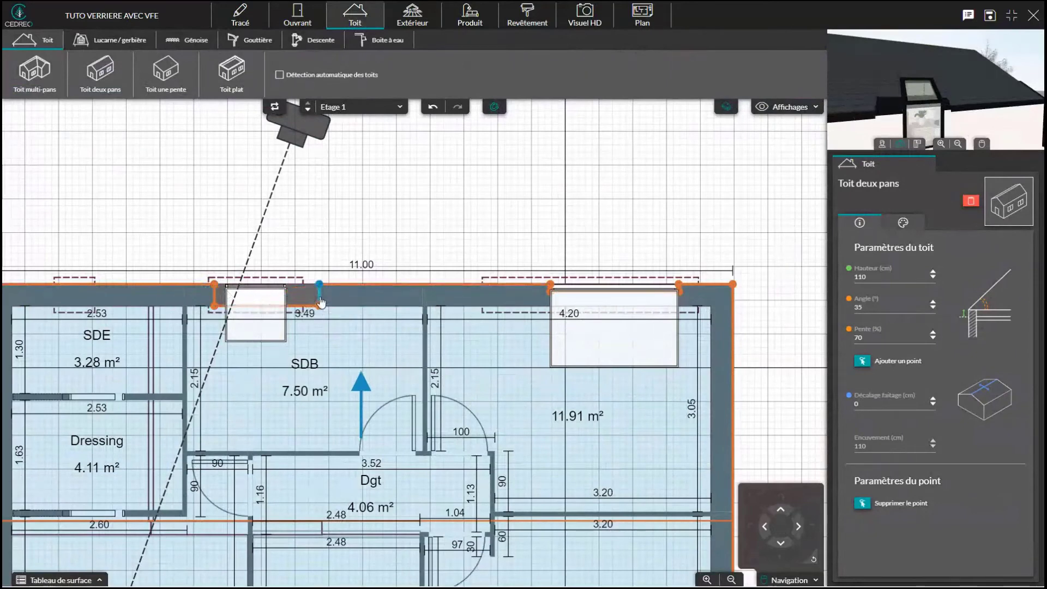
# Step: Shift the notch's side edge nearest the 11.91 m² room inward until it sits beside the SDB roof window
pyautogui.click(320, 301)
pyautogui.press('Left')
pyautogui.press('Left')
pyautogui.press('Left')
pyautogui.press('Left')
pyautogui.press('Left')
pyautogui.press('Left')
pyautogui.press('Left')
pyautogui.press('Left')
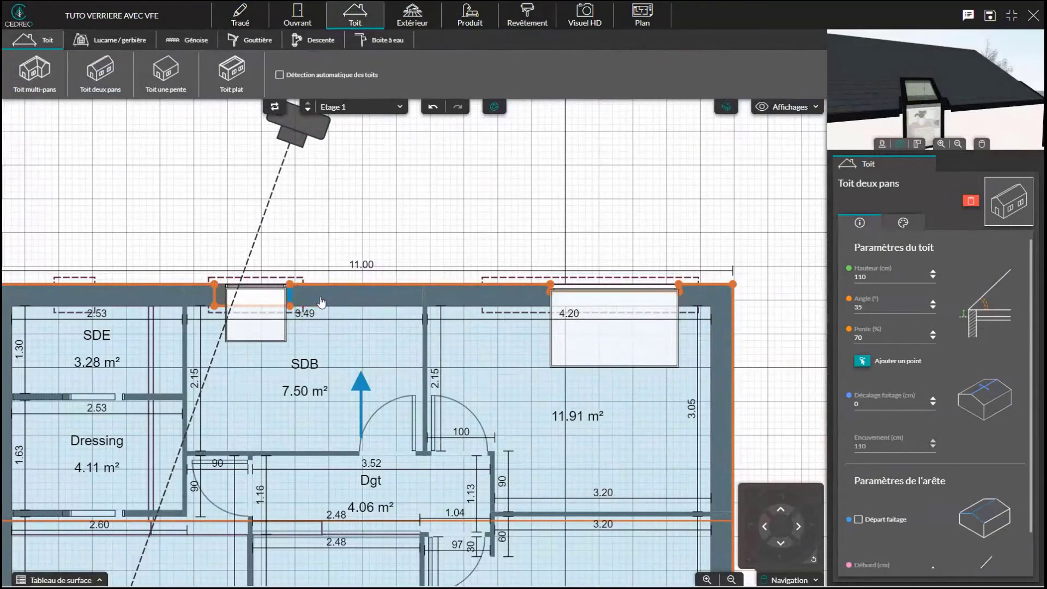
# Step: Tighten the notch's SDE-side edge against the SDB roof window, reduce the notch's depth and check the cut-out in 3D
pyautogui.scroll(3, 902, 93)
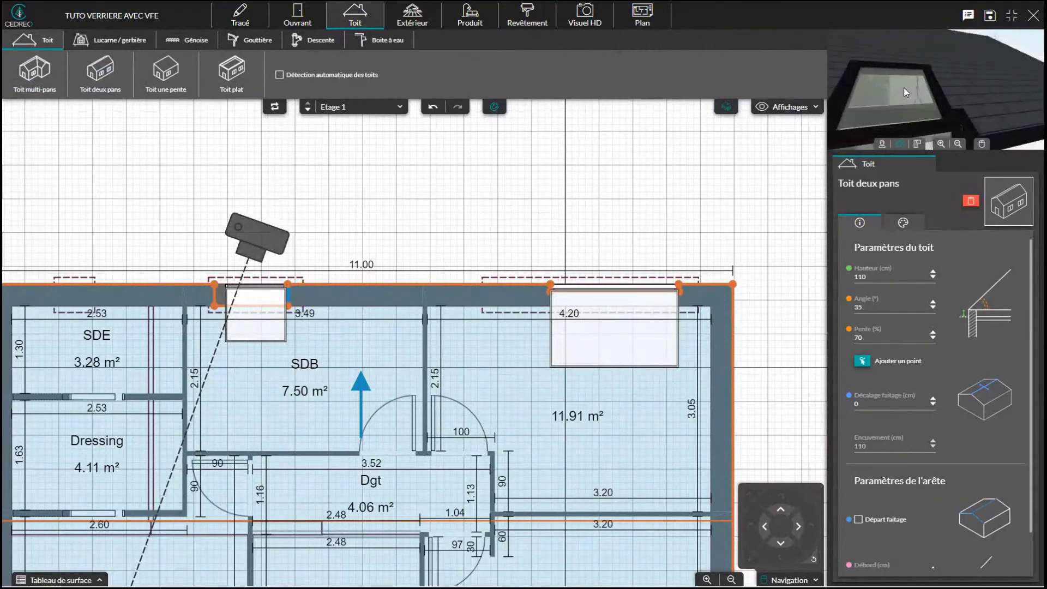
pyautogui.scroll(-3, 904, 87)
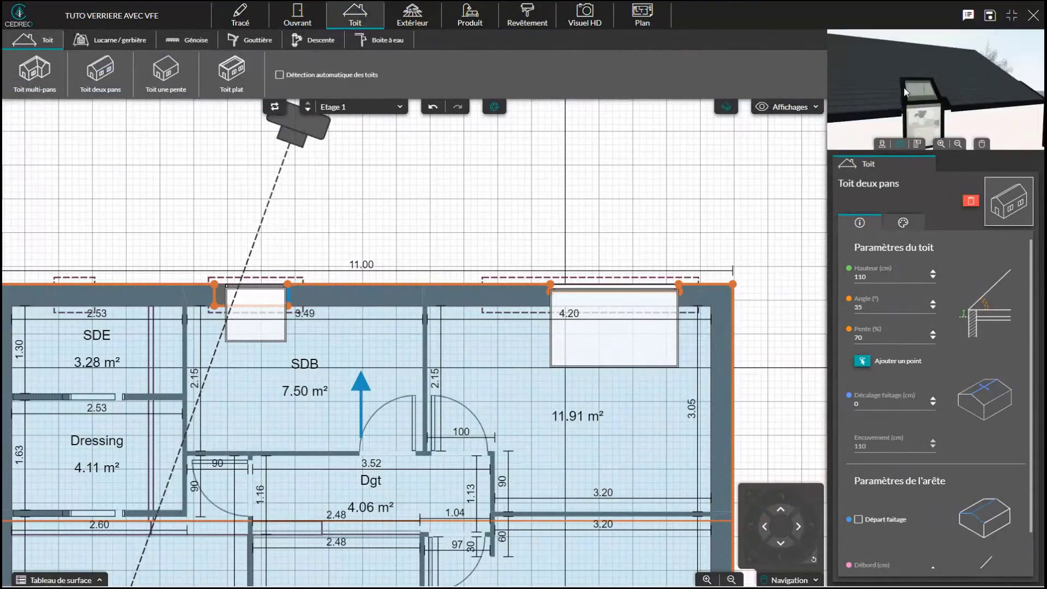
pyautogui.click(938, 144)
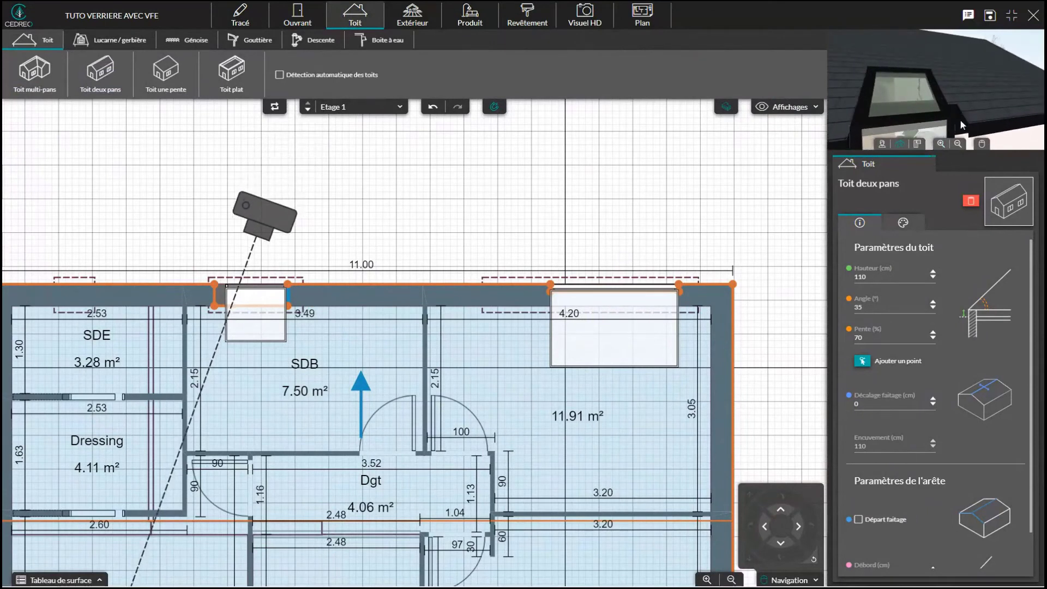
pyautogui.click(215, 297)
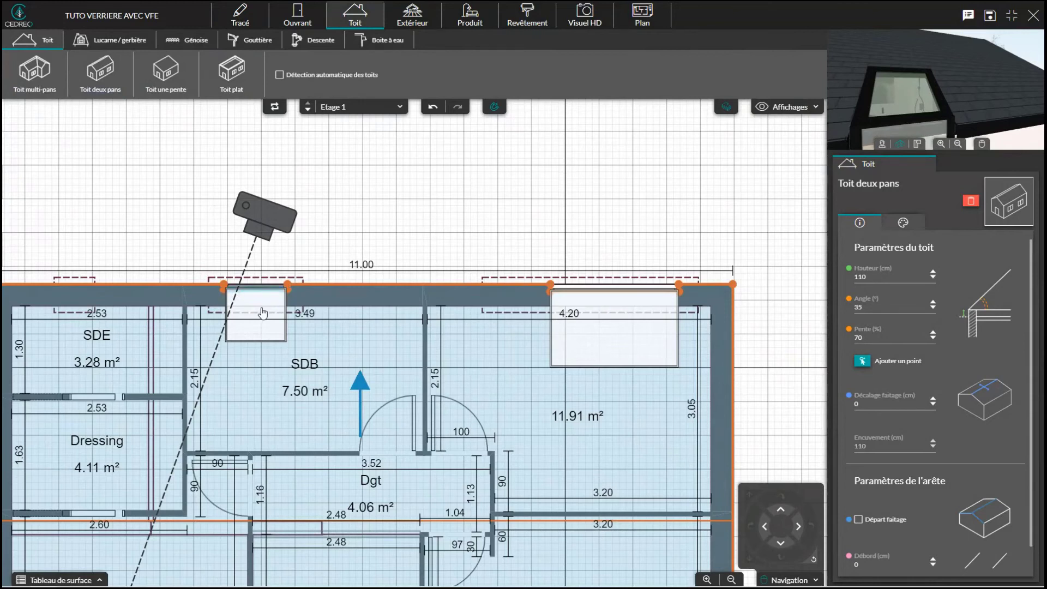
pyautogui.scroll(3, 935, 75)
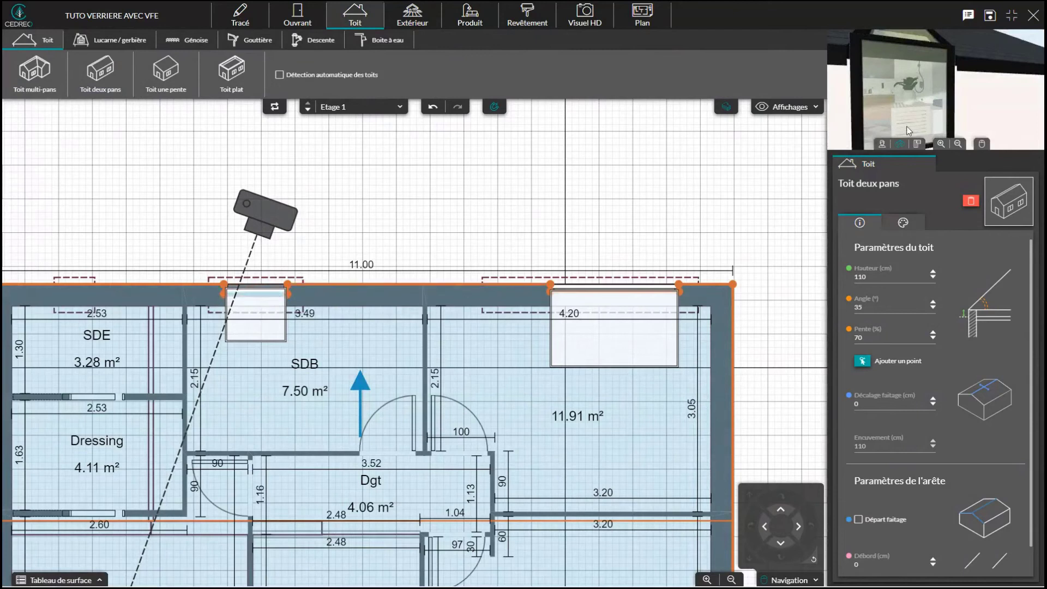
pyautogui.moveTo(959, 97)
pyautogui.mouseDown()
pyautogui.moveTo(996, 103)
pyautogui.moveTo(960, 113)
pyautogui.mouseUp()
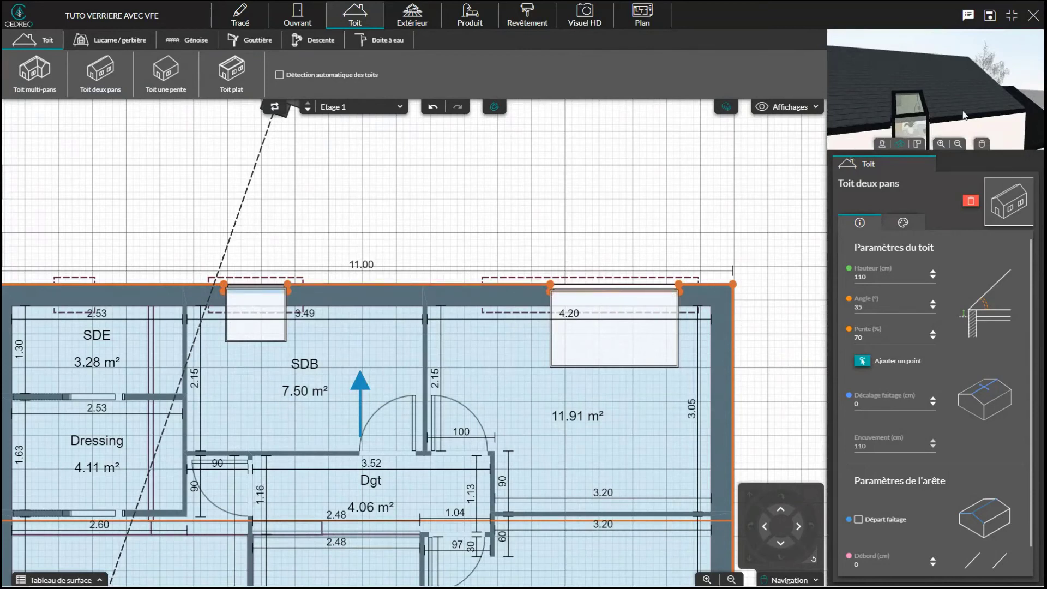
# Step: Examine the roof cut-outs around both glazed openings in the 3D preview
pyautogui.moveTo(963, 116); pyautogui.dragTo(968, 116, button='right')
pyautogui.scroll(-3, 963, 115)
pyautogui.scroll(-1, 961, 117)
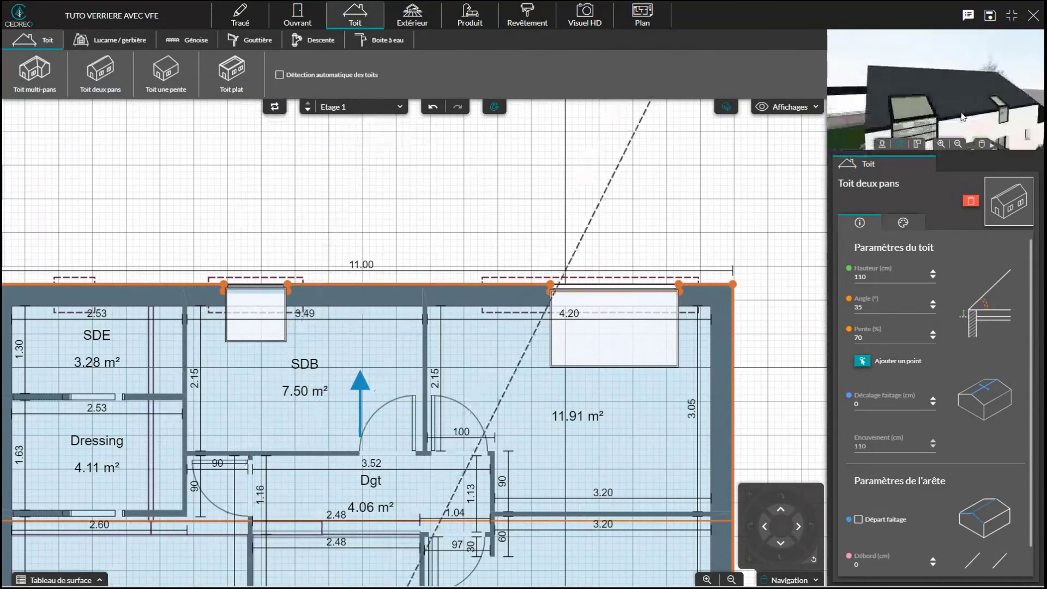
pyautogui.scroll(5, 963, 116)
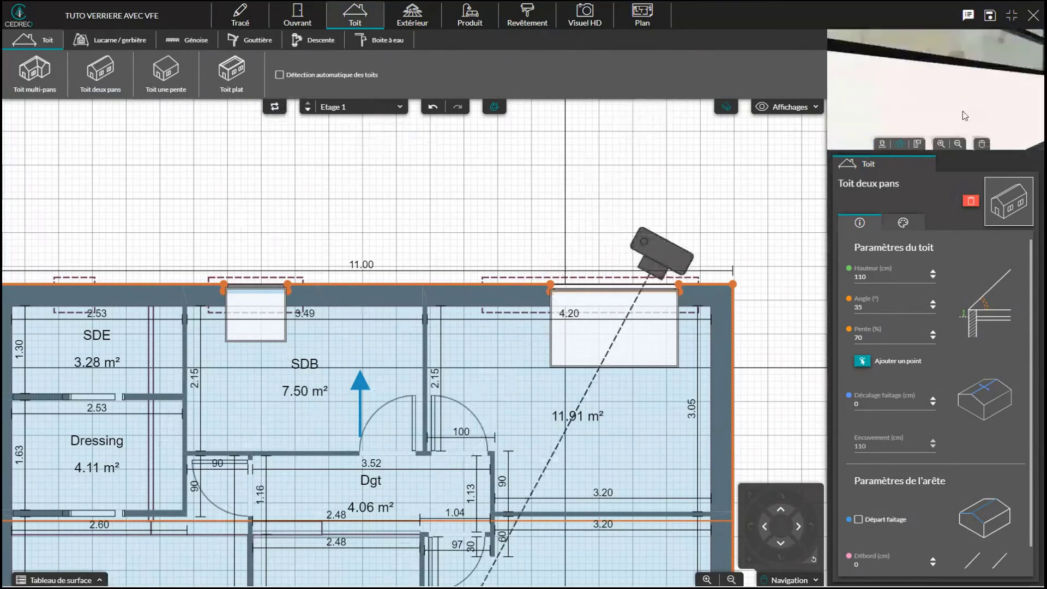
pyautogui.scroll(-5, 961, 115)
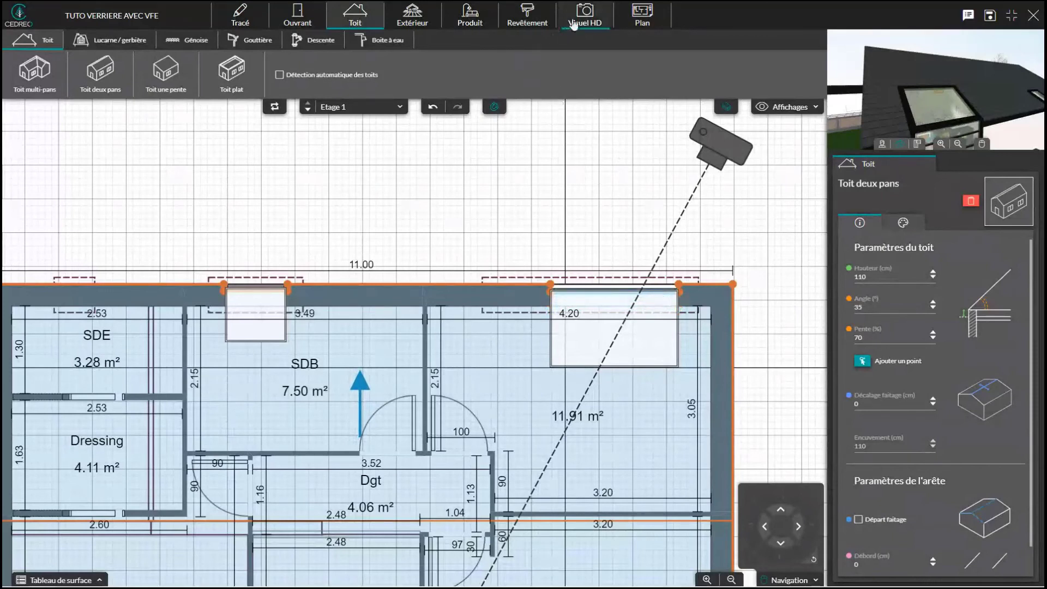
# Step: View the garden façade with both glazed openings in the HD visual, using the pedestrian camera at the RDC level
pyautogui.click(587, 21)
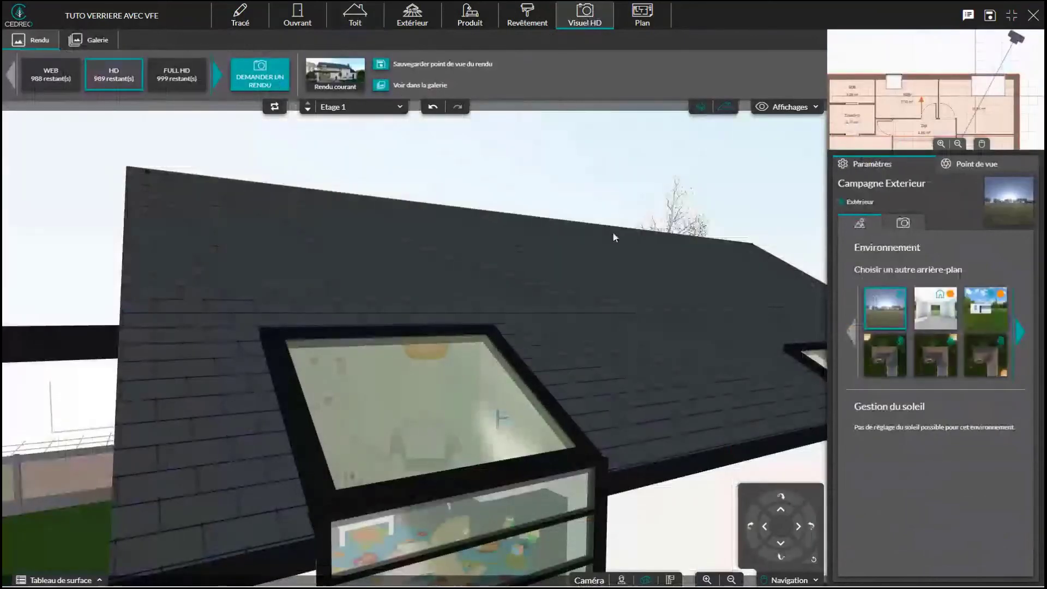
pyautogui.click(622, 579)
pyautogui.scroll(2, 570, 392)
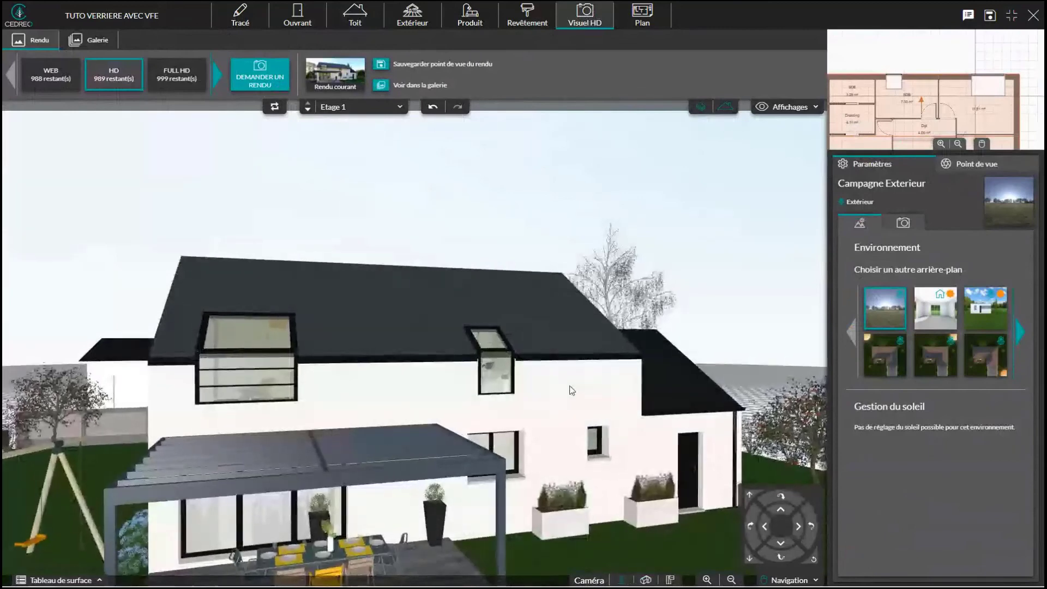
pyautogui.click(307, 110)
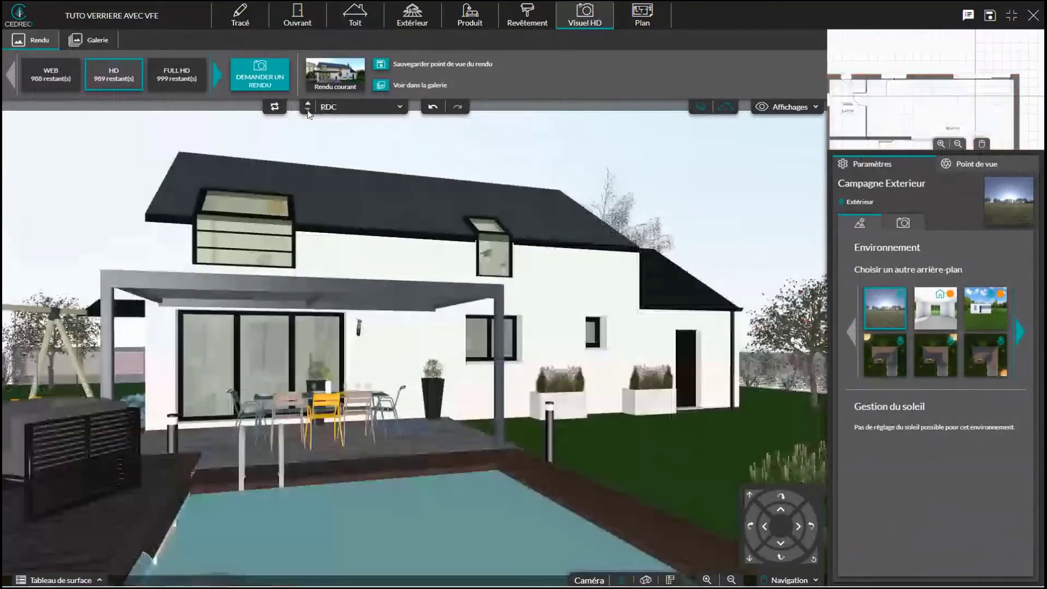
pyautogui.moveTo(454, 265); pyautogui.dragTo(457, 270)
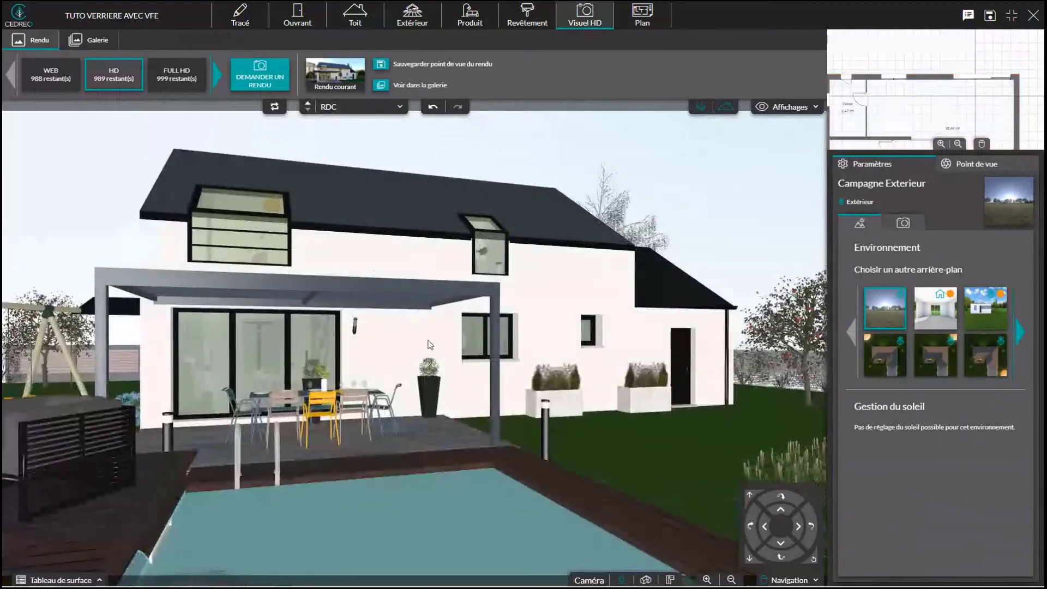
pyautogui.moveTo(466, 374); pyautogui.dragTo(472, 377)
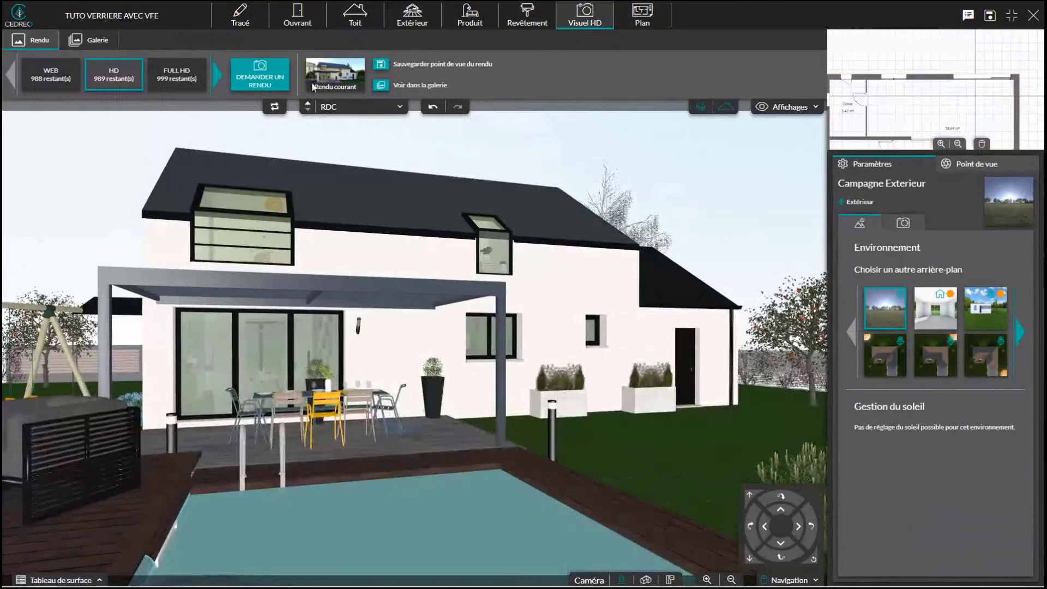
# Step: On Etage 1, add half-round gutters (Gouttière Demi-Ronde) to the façade roof-edge segments on either side of the two glazed openings
pyautogui.click(80, 43)
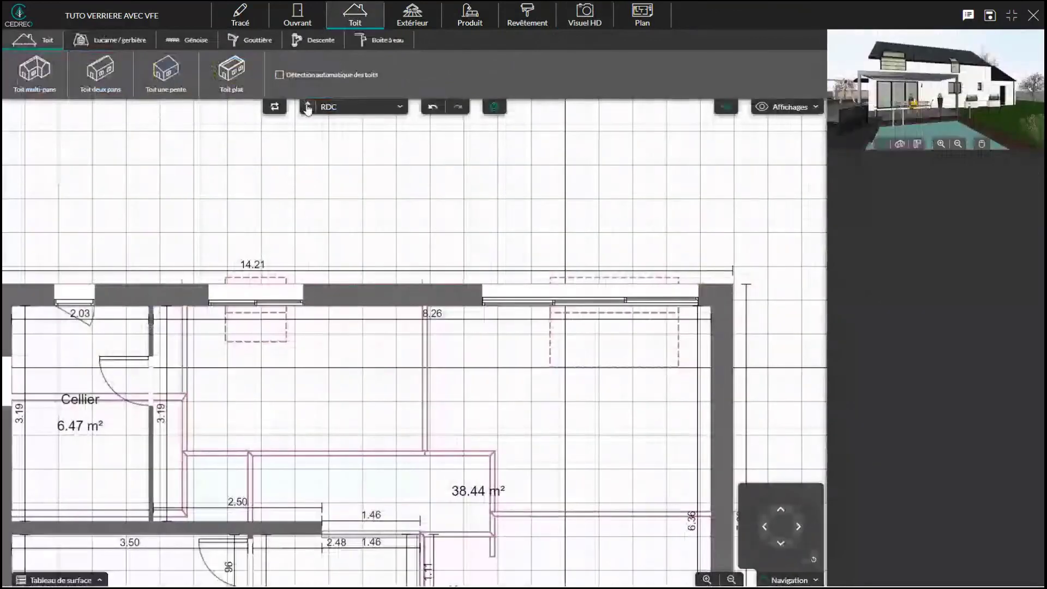
pyautogui.click(308, 108)
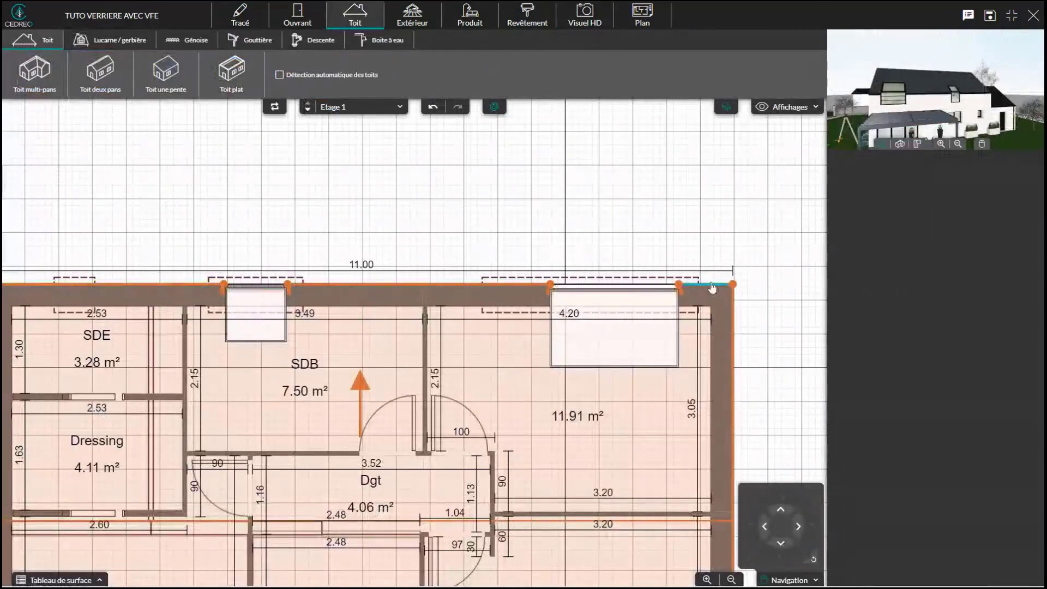
pyautogui.click(230, 49)
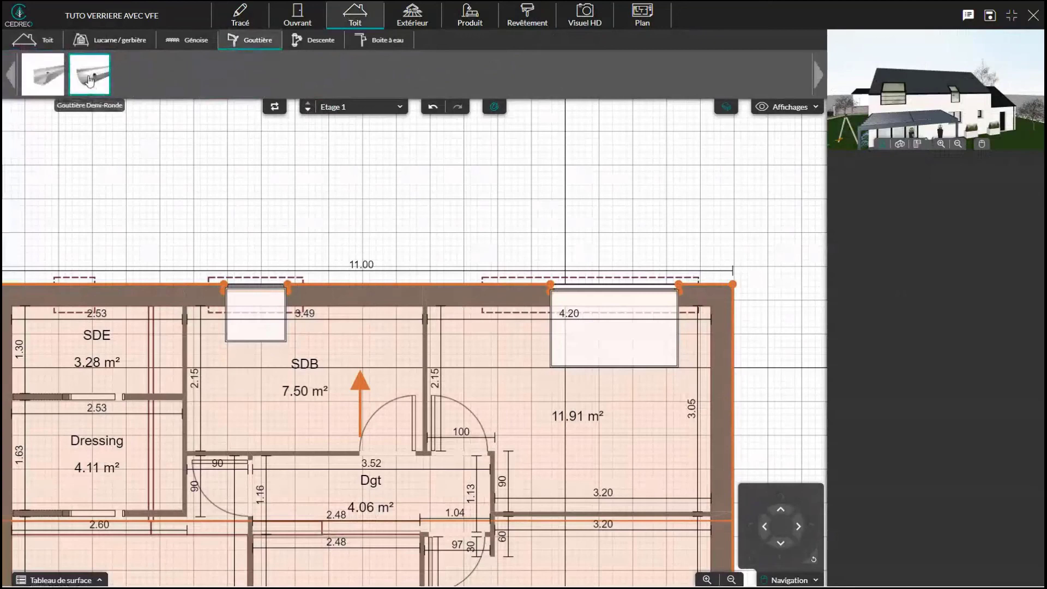
pyautogui.click(90, 79)
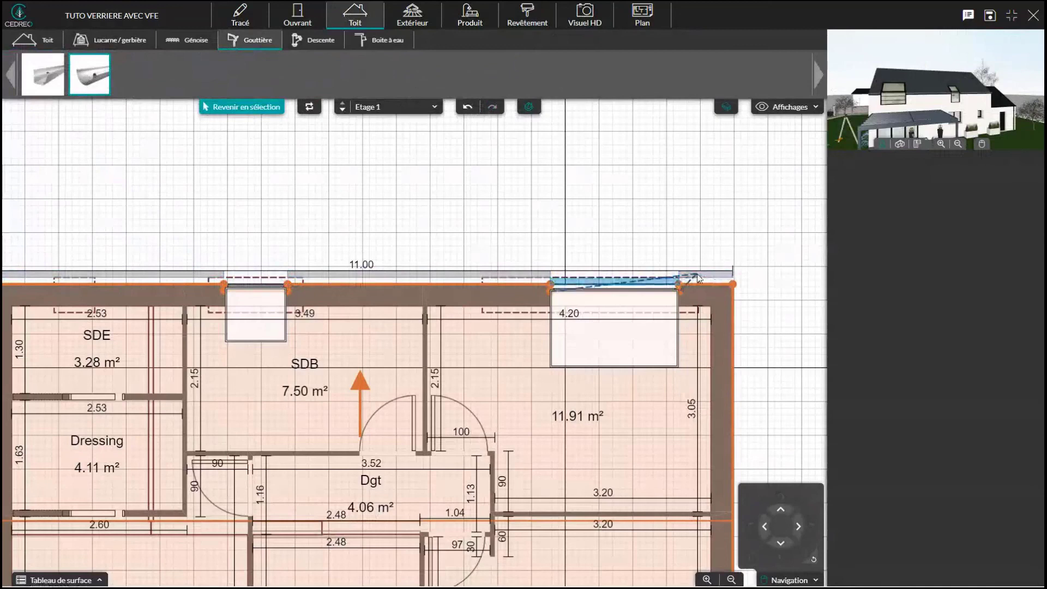
pyautogui.press('Escape')
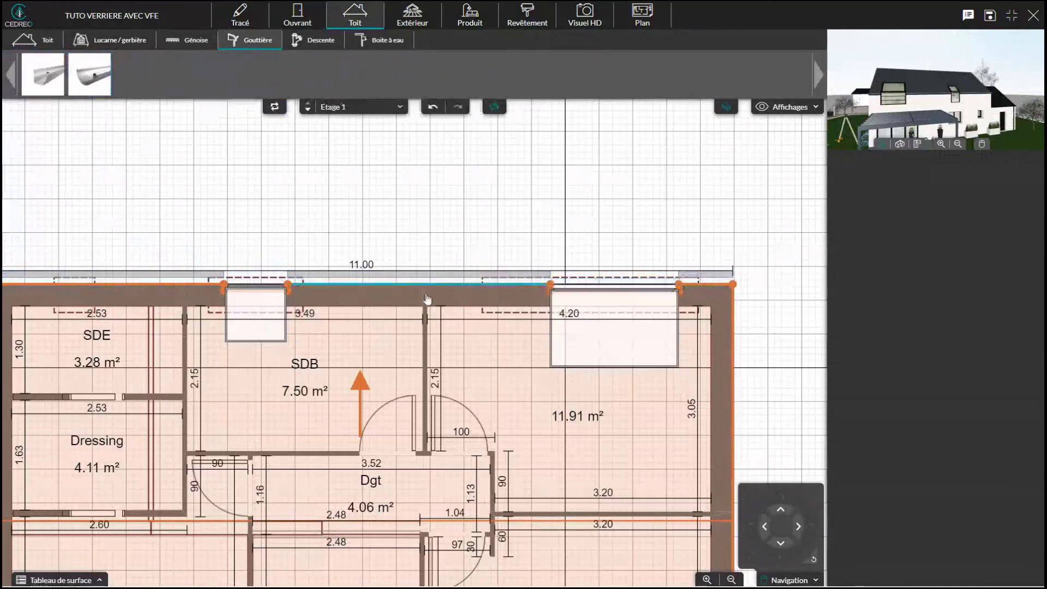
# Step: Set the overhang (Débord) of the three façade roof-edge segments beside the glazed openings to 30 cm and check the roof in the HD visual
pyautogui.click(200, 286)
pyautogui.scroll(-1, 856, 525)
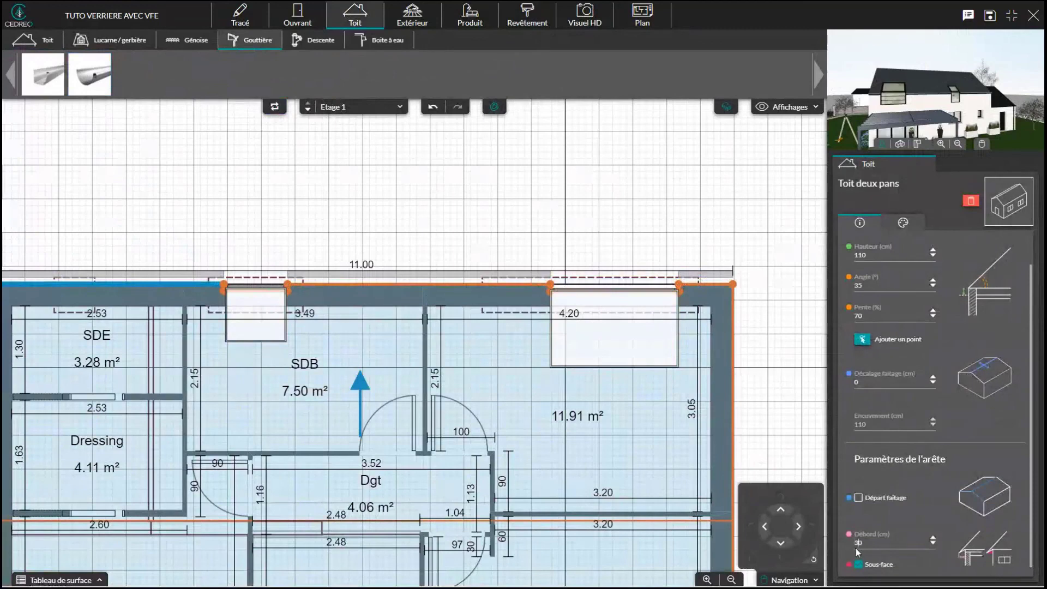
pyautogui.doubleClick(856, 543)
pyautogui.click(447, 287)
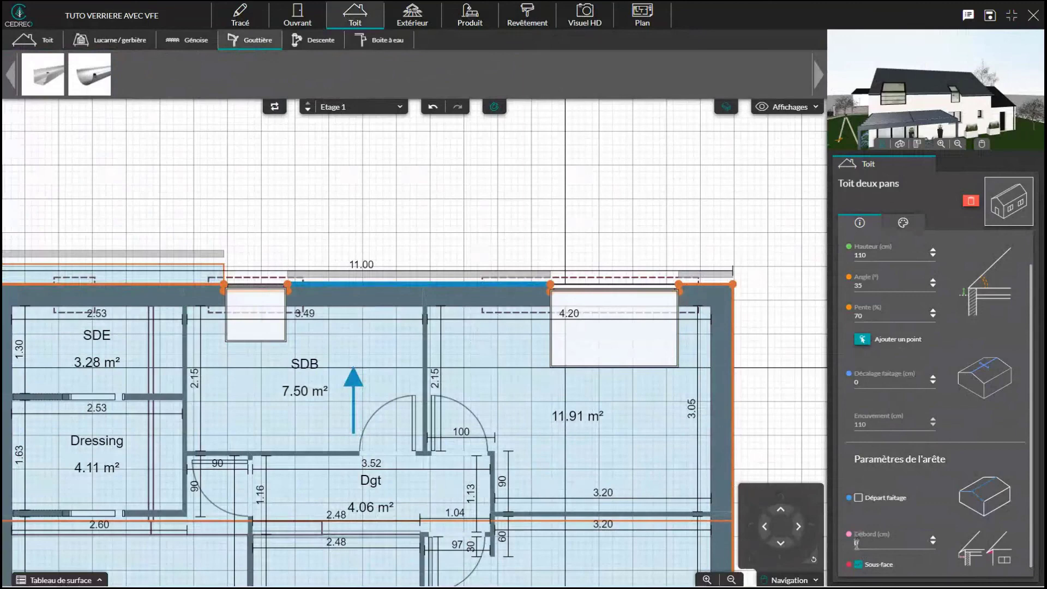
pyautogui.write('300')
pyautogui.click(698, 285)
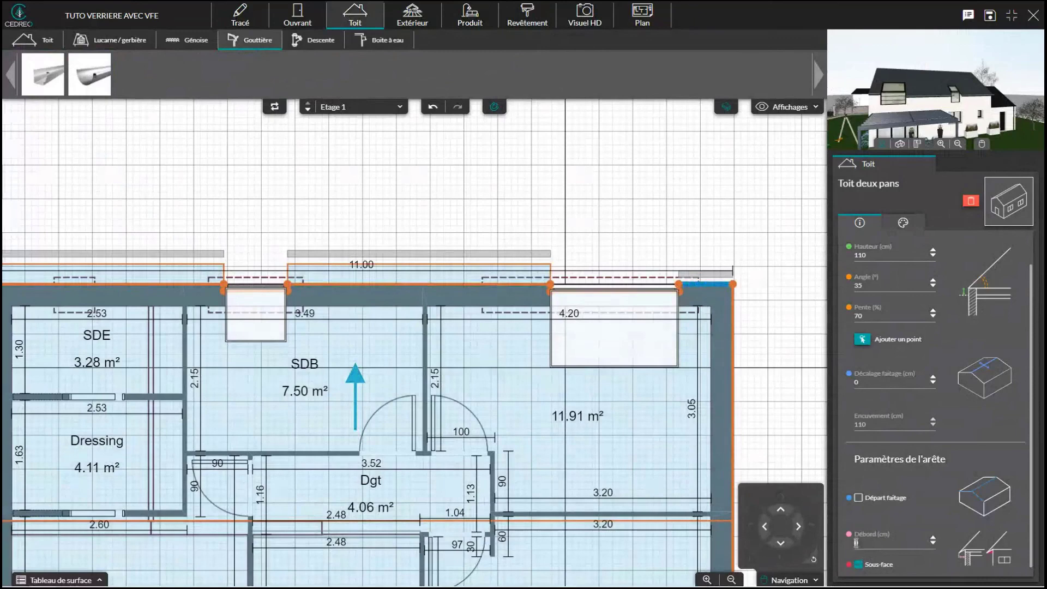
pyautogui.write('30')
pyautogui.press('Return')
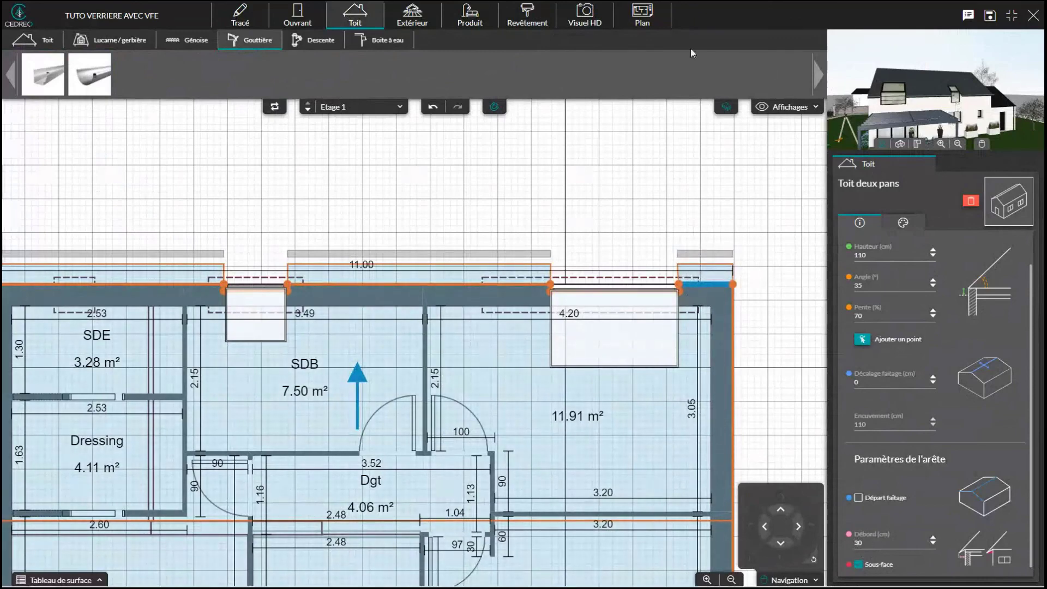
pyautogui.click(584, 17)
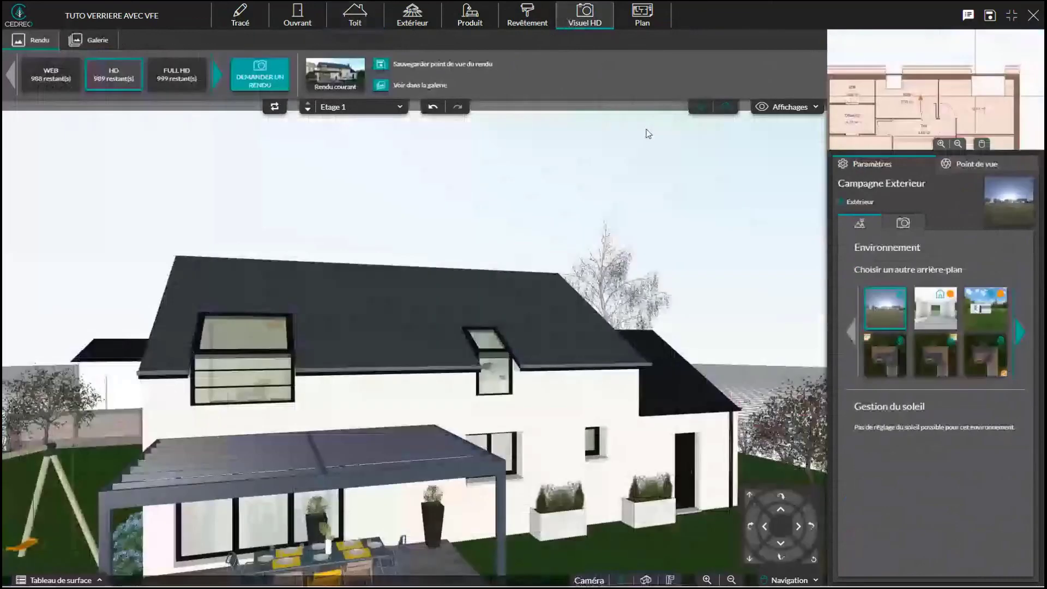